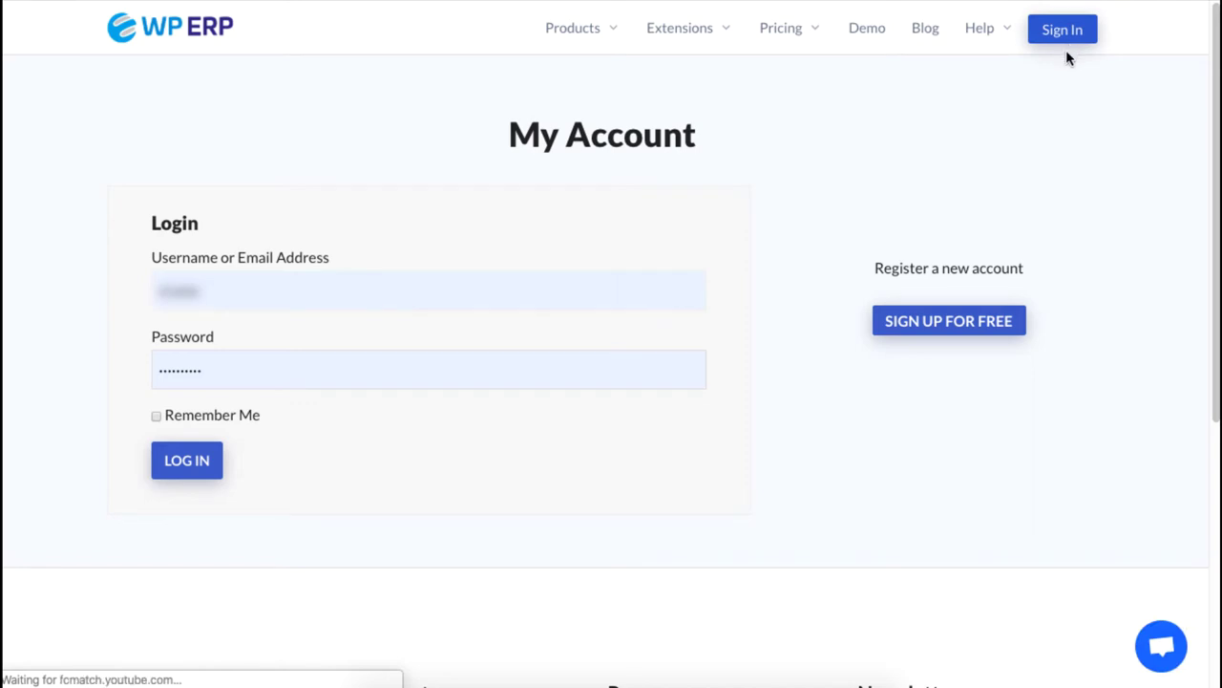
# Log in to the WP ERP account and open the site's Translate Extensions page
pyautogui.click(198, 459)
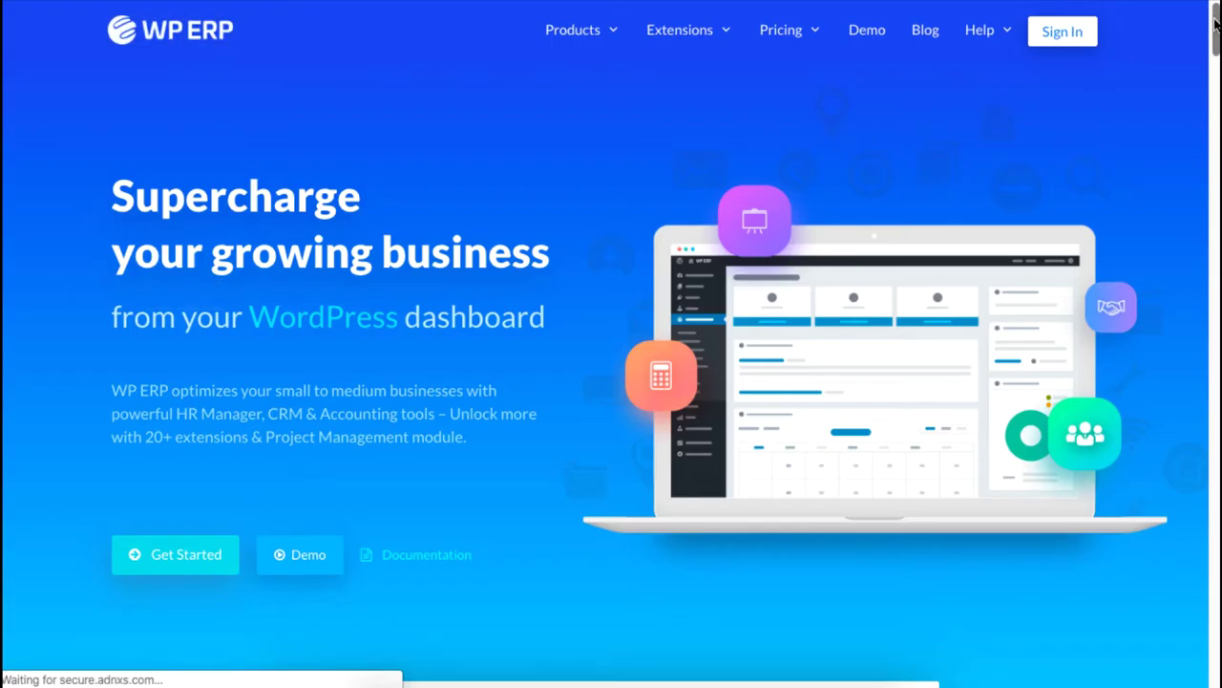
pyautogui.moveTo(1201, 29); pyautogui.dragTo(1214, 650)
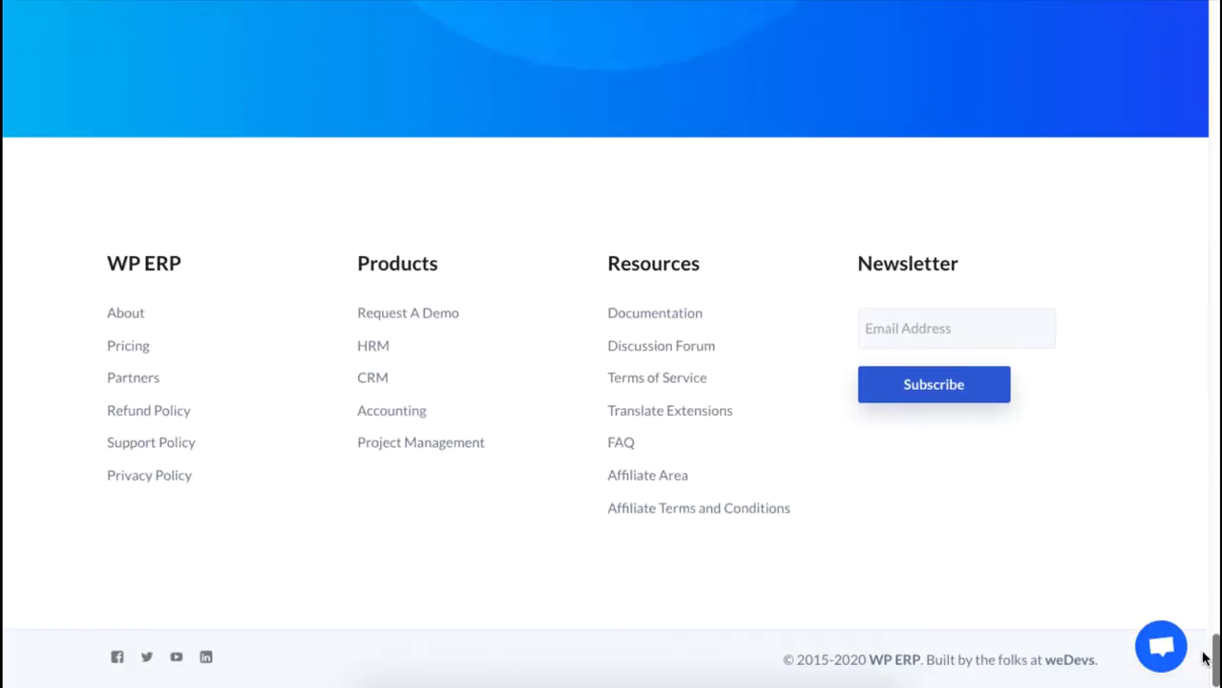
pyautogui.click(655, 419)
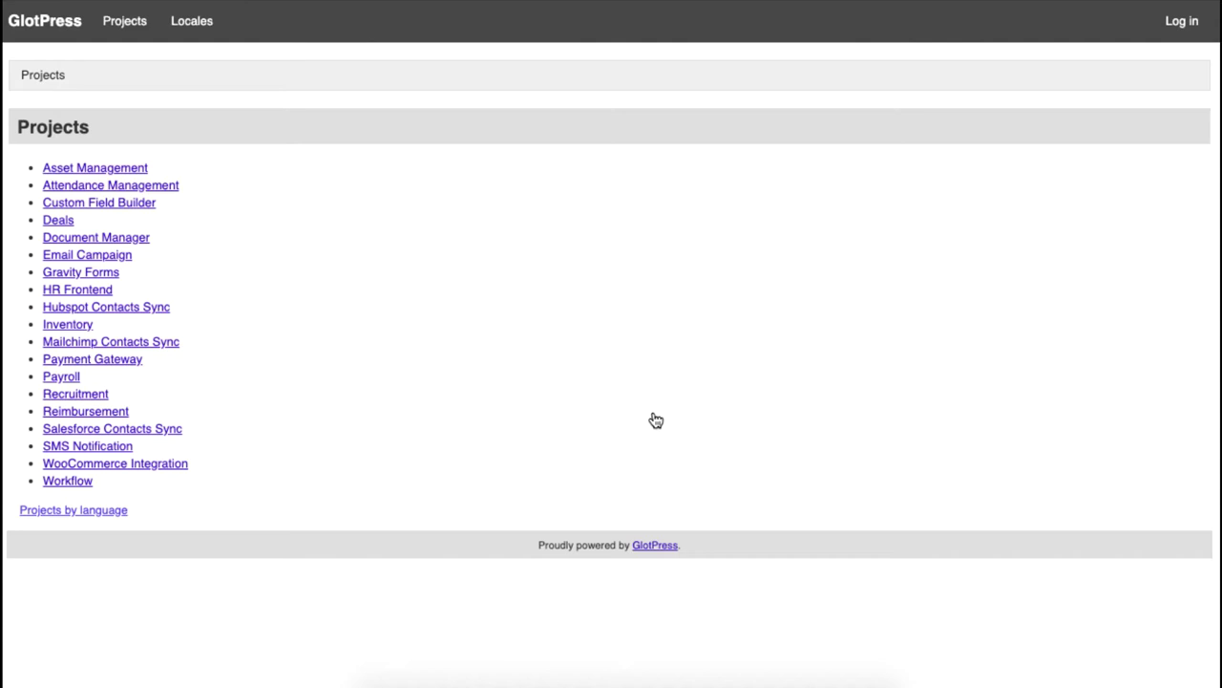
# Open the Korean translation of the Asset Management project
pyautogui.click(84, 175)
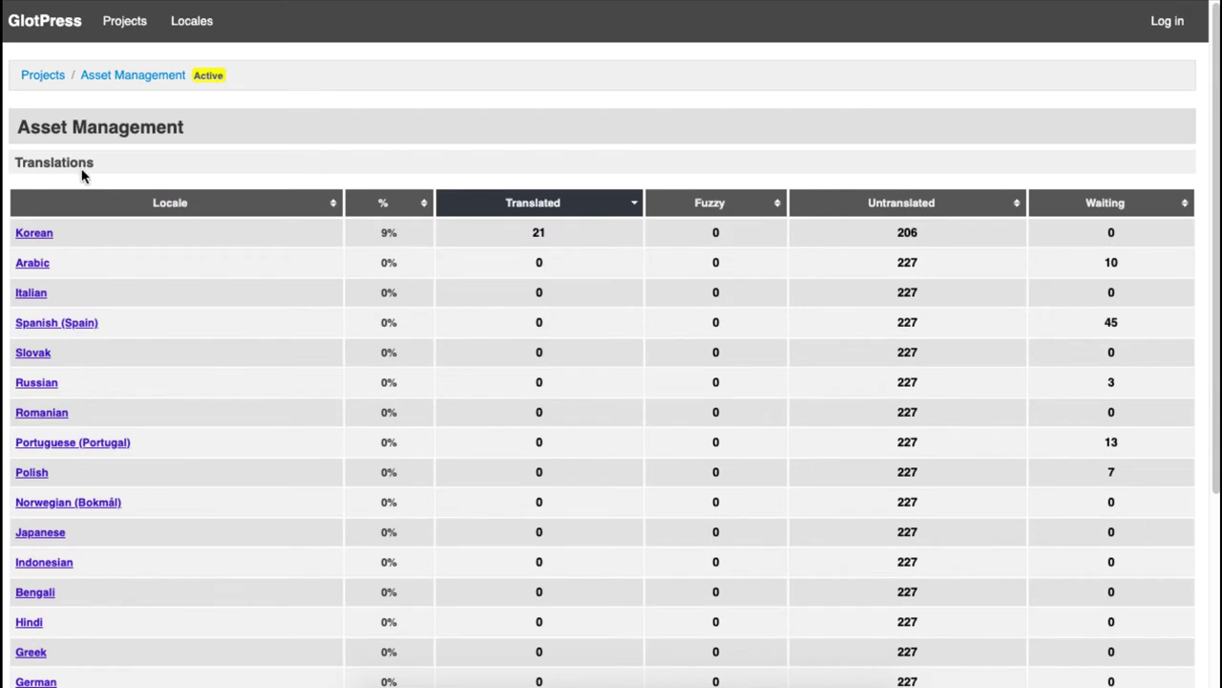
pyautogui.scroll(-3, 368, 444)
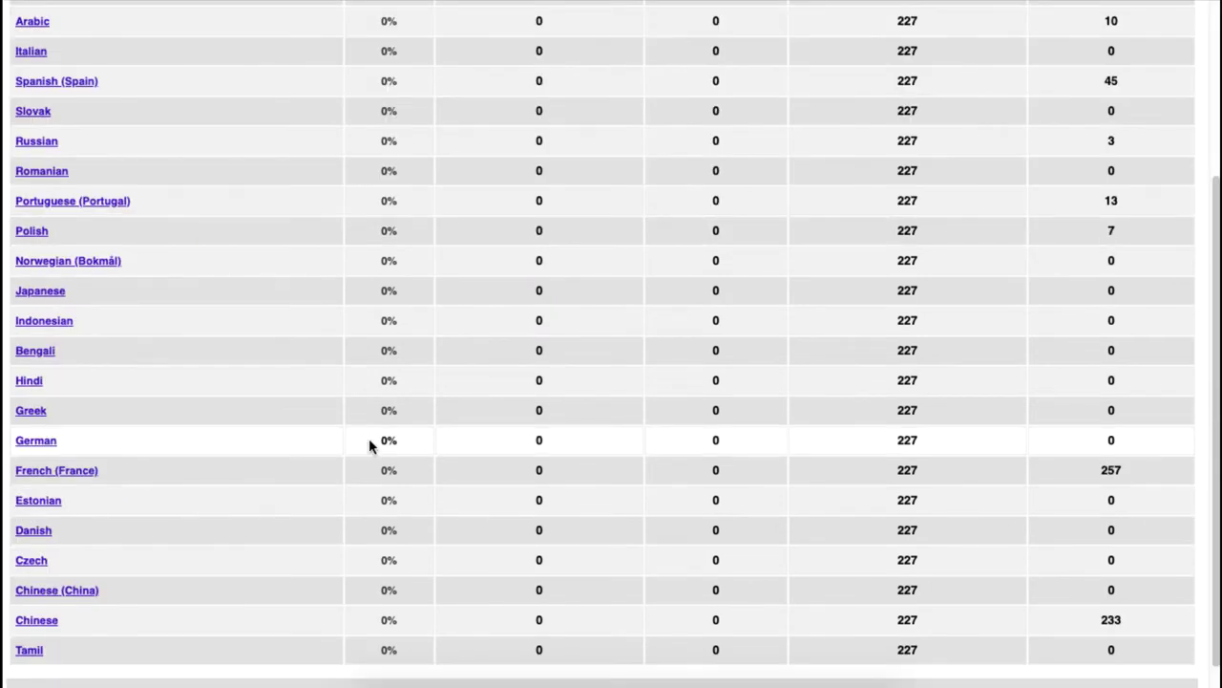
pyautogui.scroll(2, 368, 439)
pyautogui.click(34, 120)
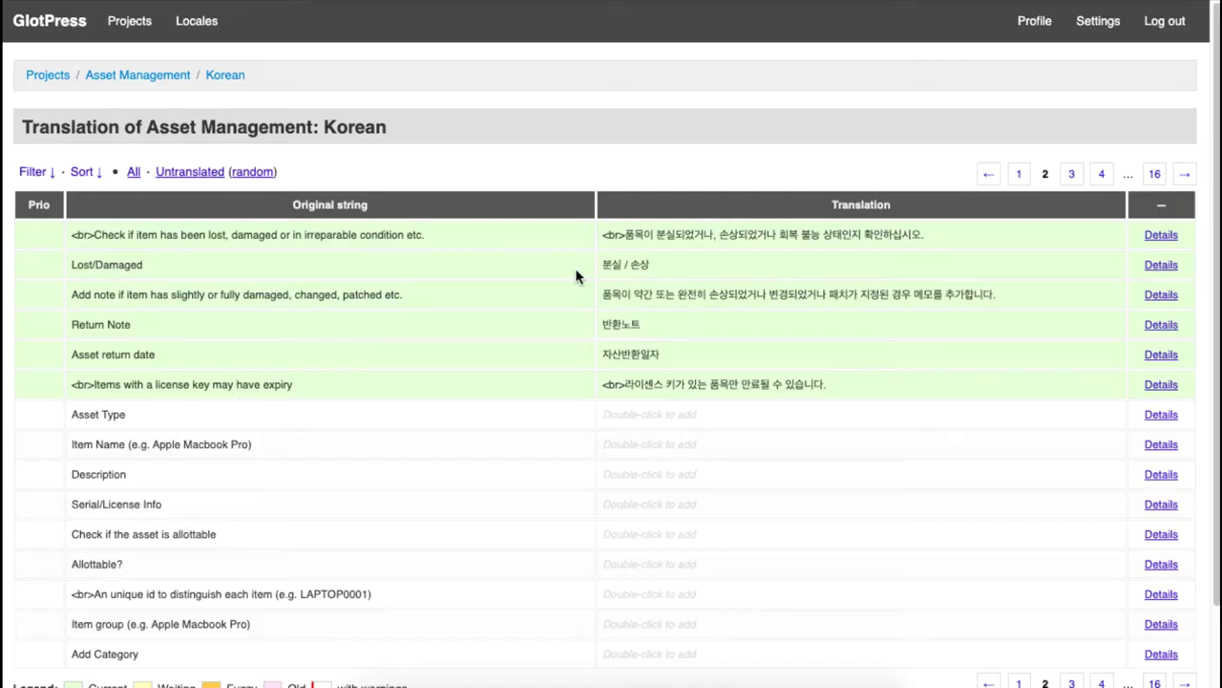
# Enter "type your translation here" as the Korean translation of the untranslated string "Asset Type"
pyautogui.scroll(-2, 576, 276)
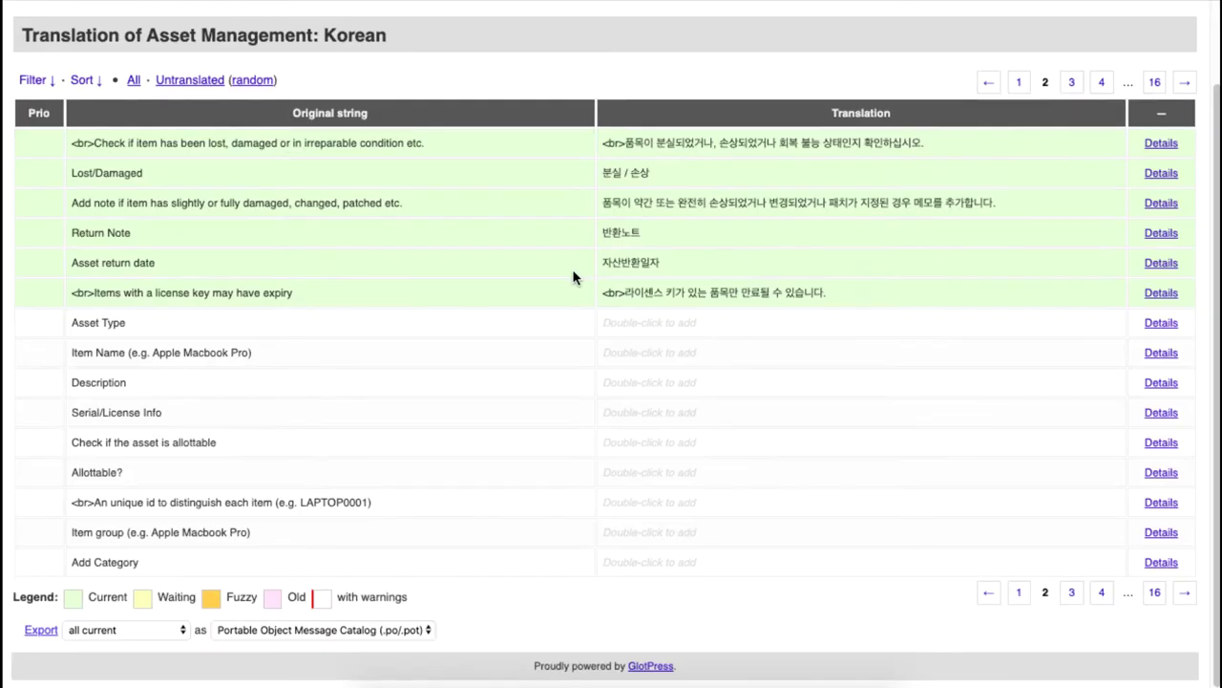
pyautogui.doubleClick(642, 324)
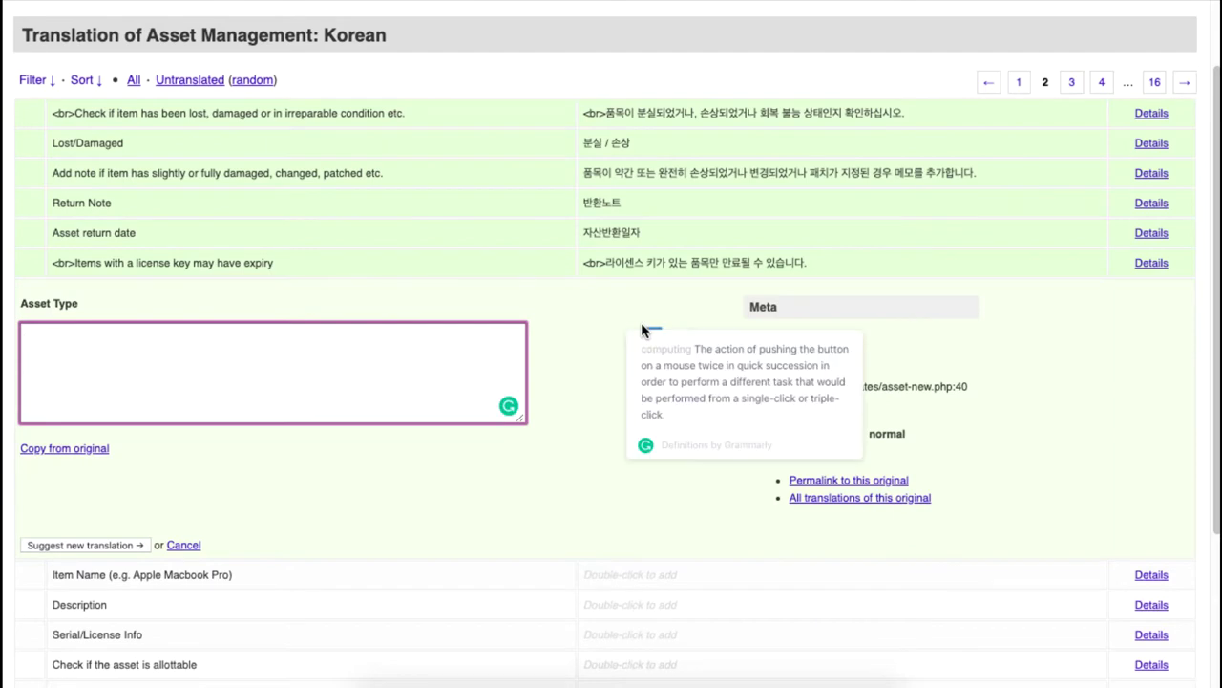
pyautogui.click(407, 338)
pyautogui.write('type your translation here')
# Delete the entire draft text from the "Asset Type" translation
pyautogui.doubleClick(139, 337)
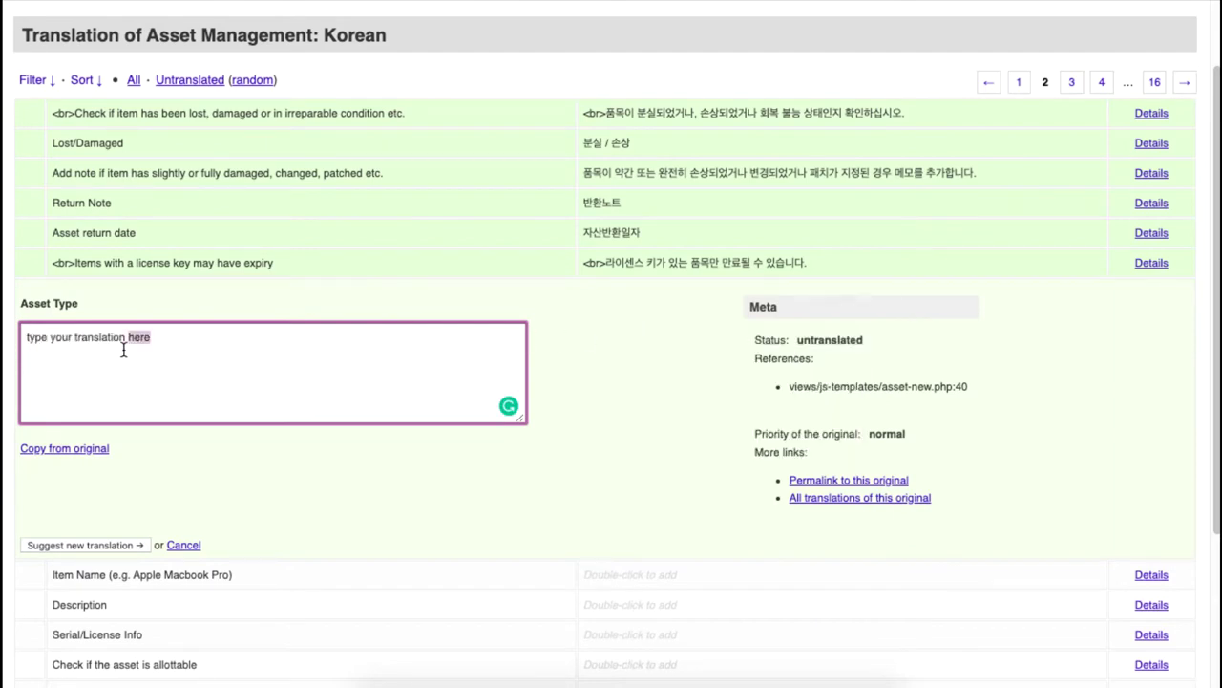
pyautogui.click(127, 337)
pyautogui.moveTo(153, 339); pyautogui.dragTo(23, 338)
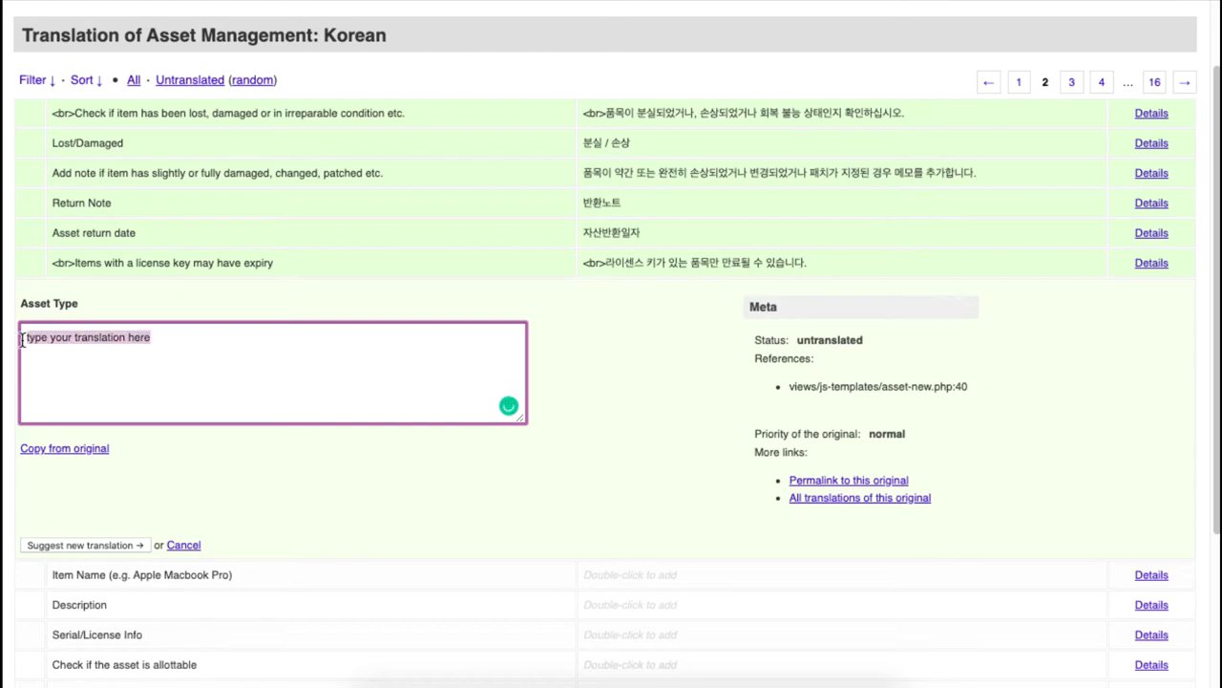
pyautogui.press('BackSpace')
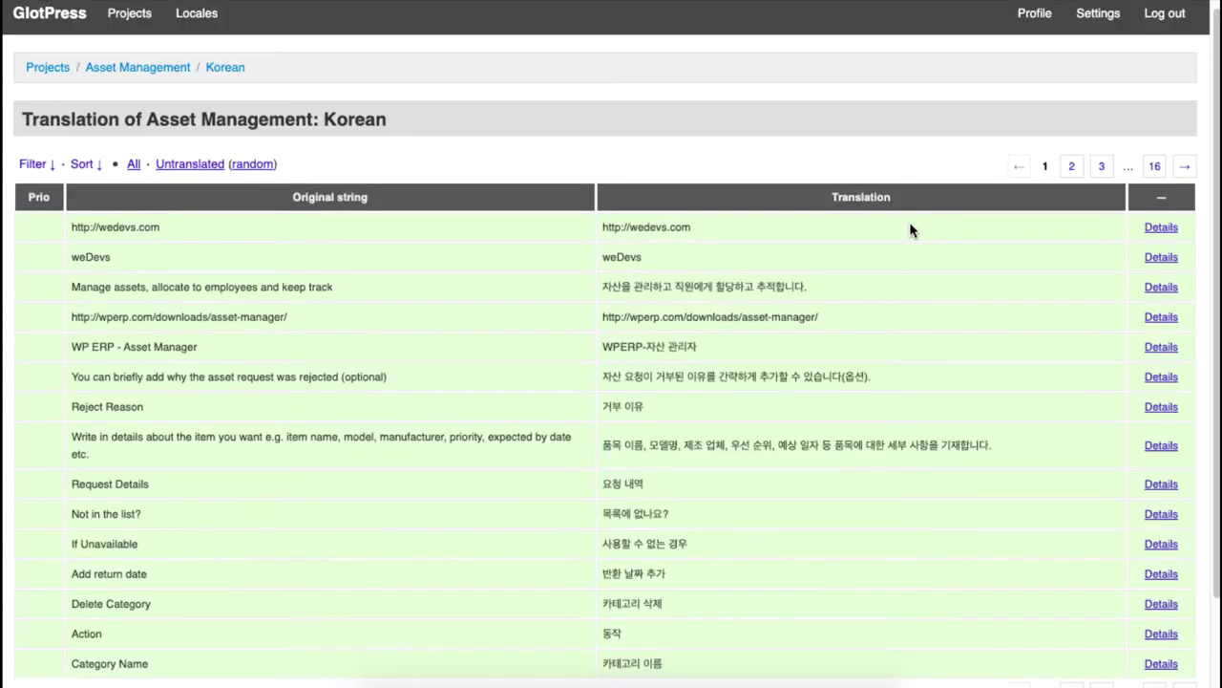
# Open the existing Korean translation of "Manage assets, allocate to employees and keep track" for editing
pyautogui.doubleClick(716, 285)
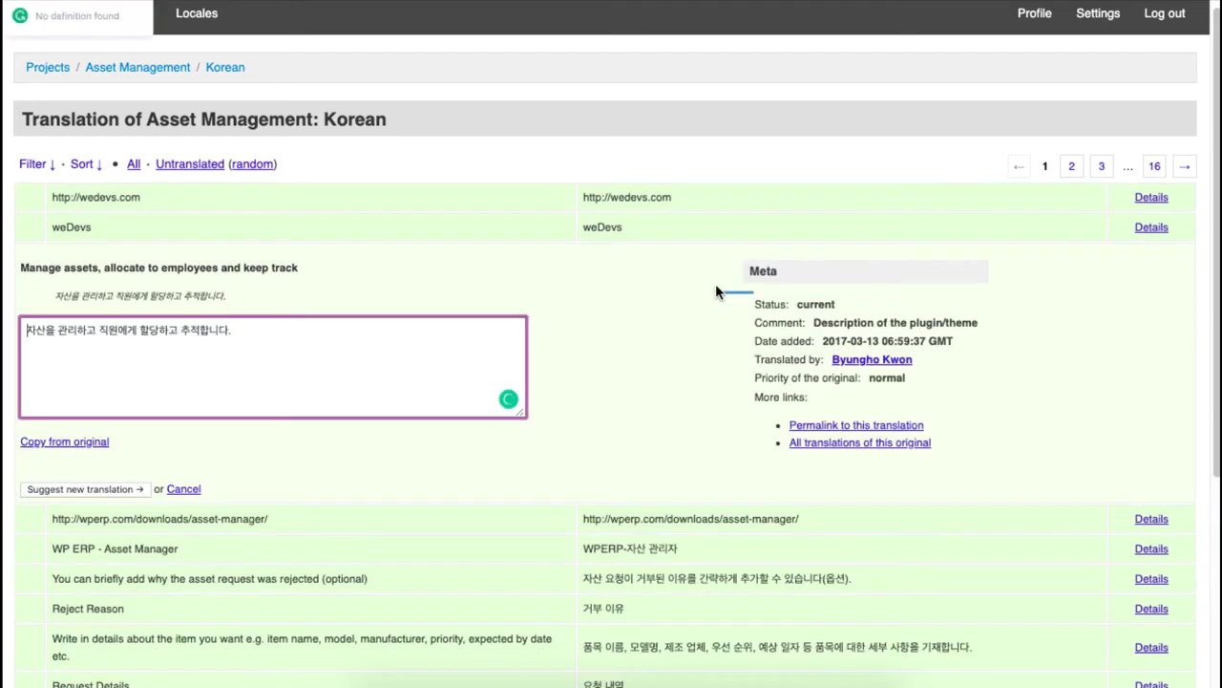
pyautogui.hotkey('ctrl', 'a')
pyautogui.click(105, 372)
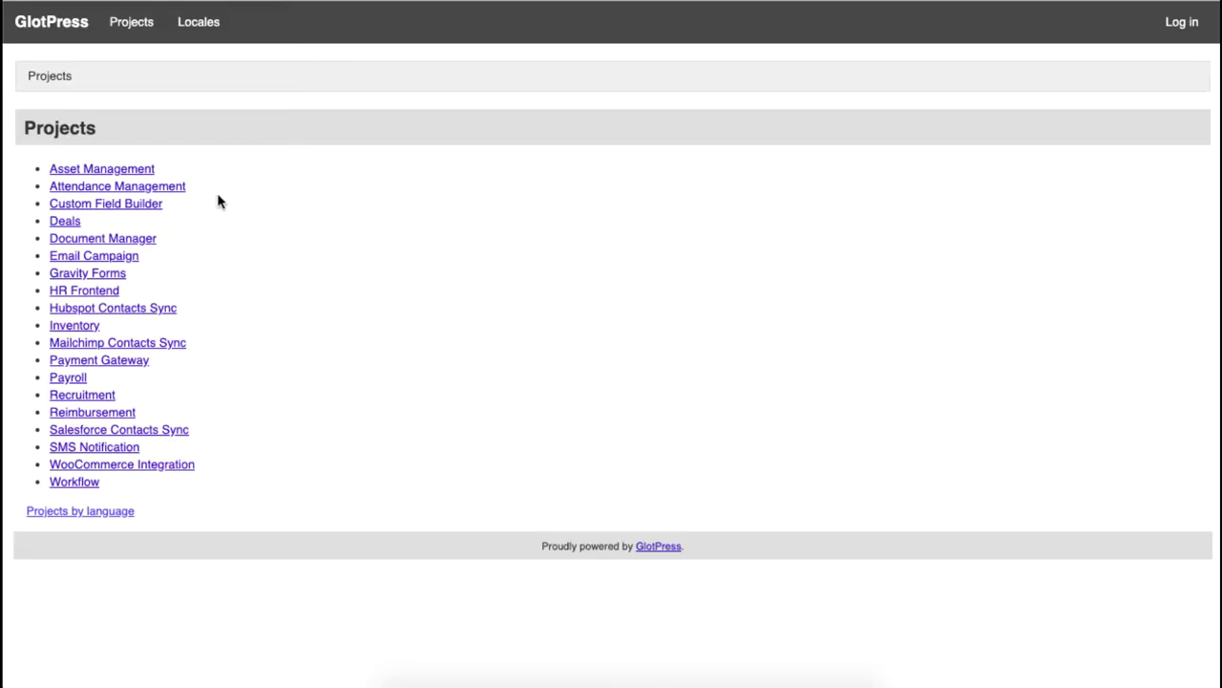
# Open the Italian translation of the Attendance Management project
pyautogui.click(168, 188)
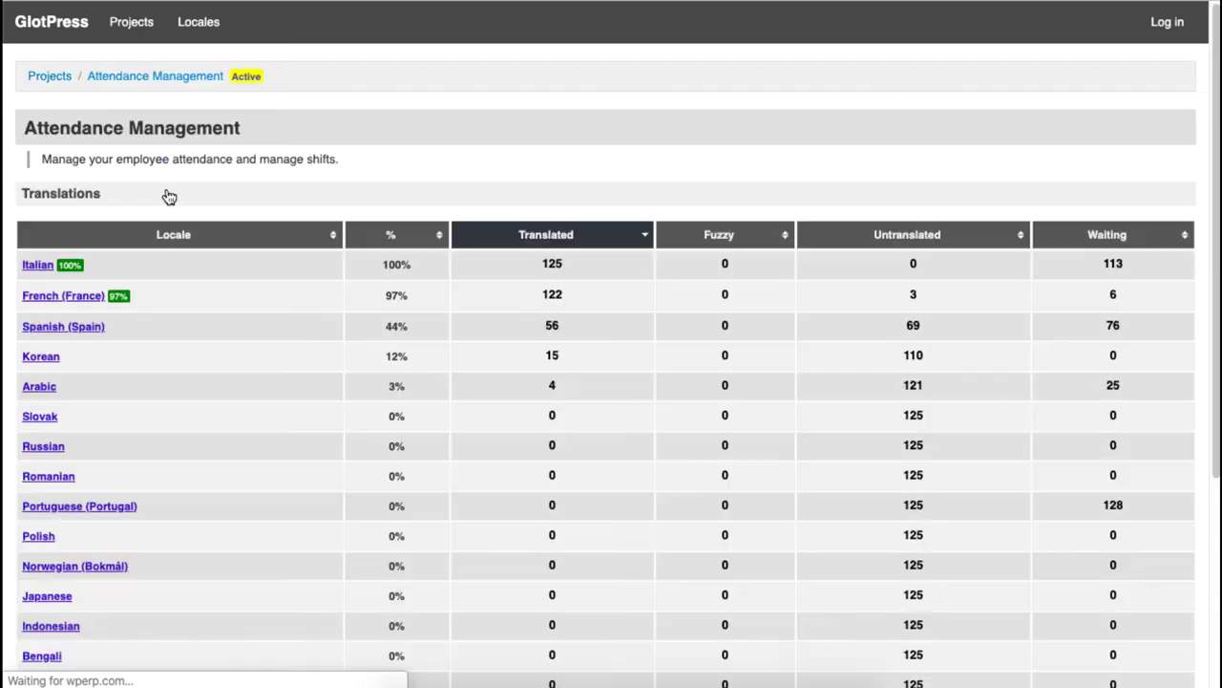
pyautogui.click(40, 270)
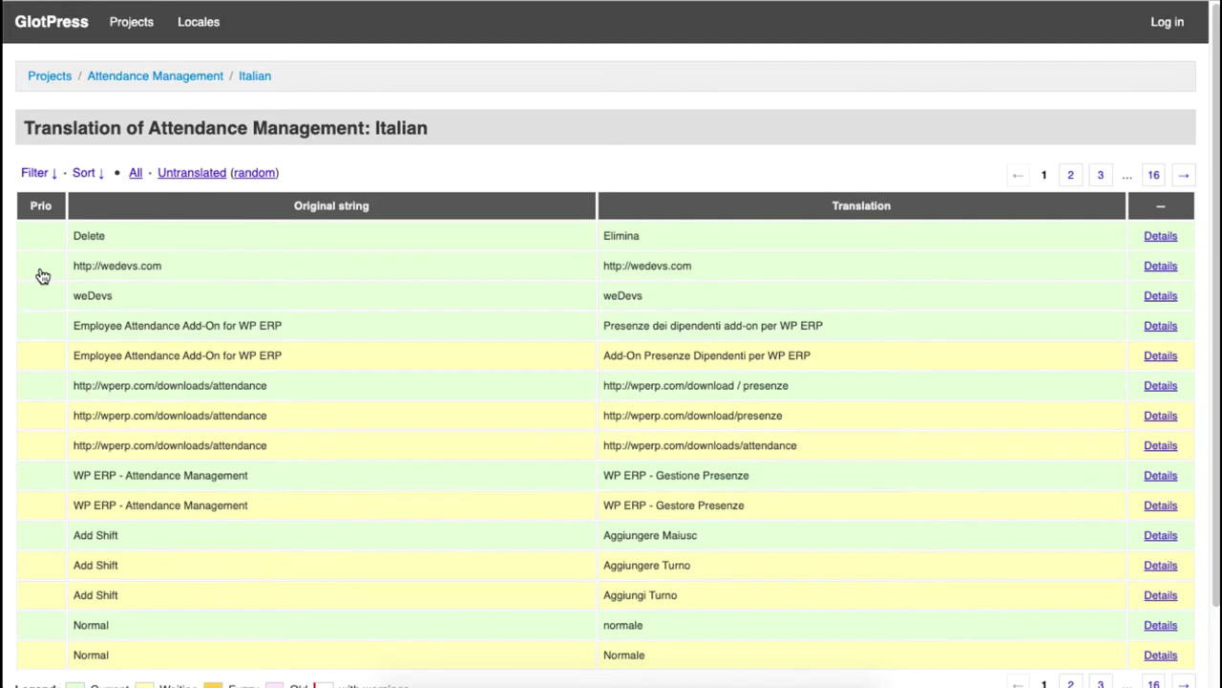
# Export only the Italian strings matching the filter as a Portable Object Message Catalog (.po/.pot) file
pyautogui.scroll(-2, 513, 589)
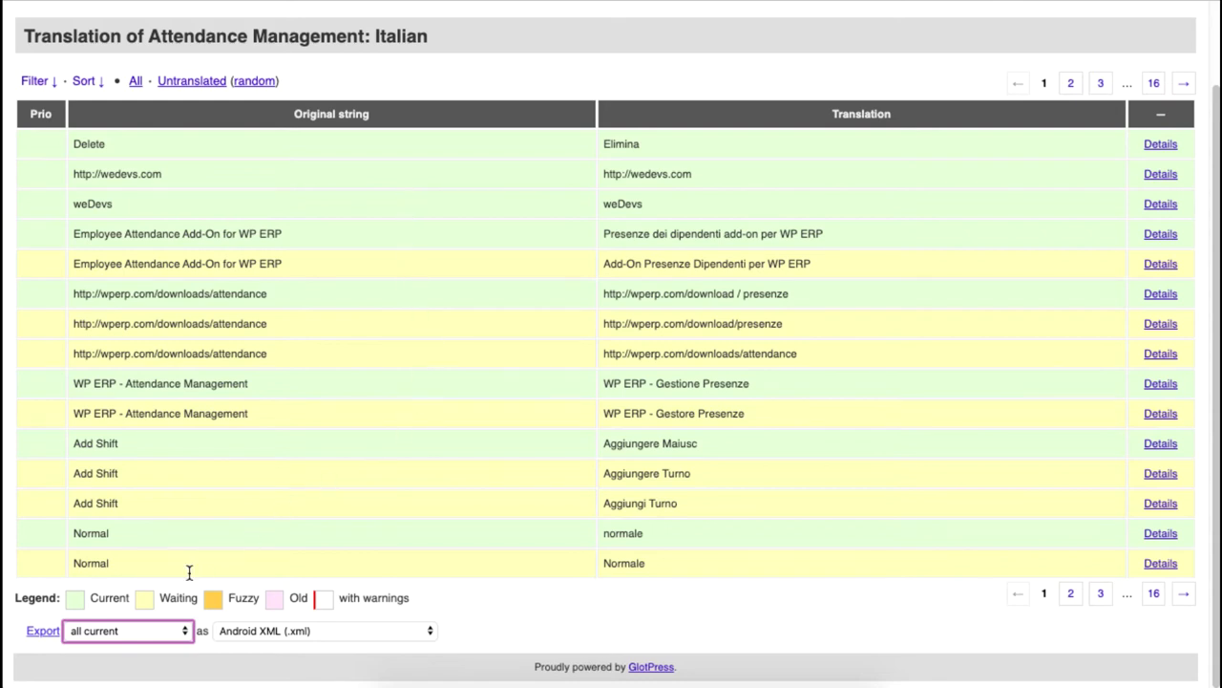
pyautogui.click(163, 631)
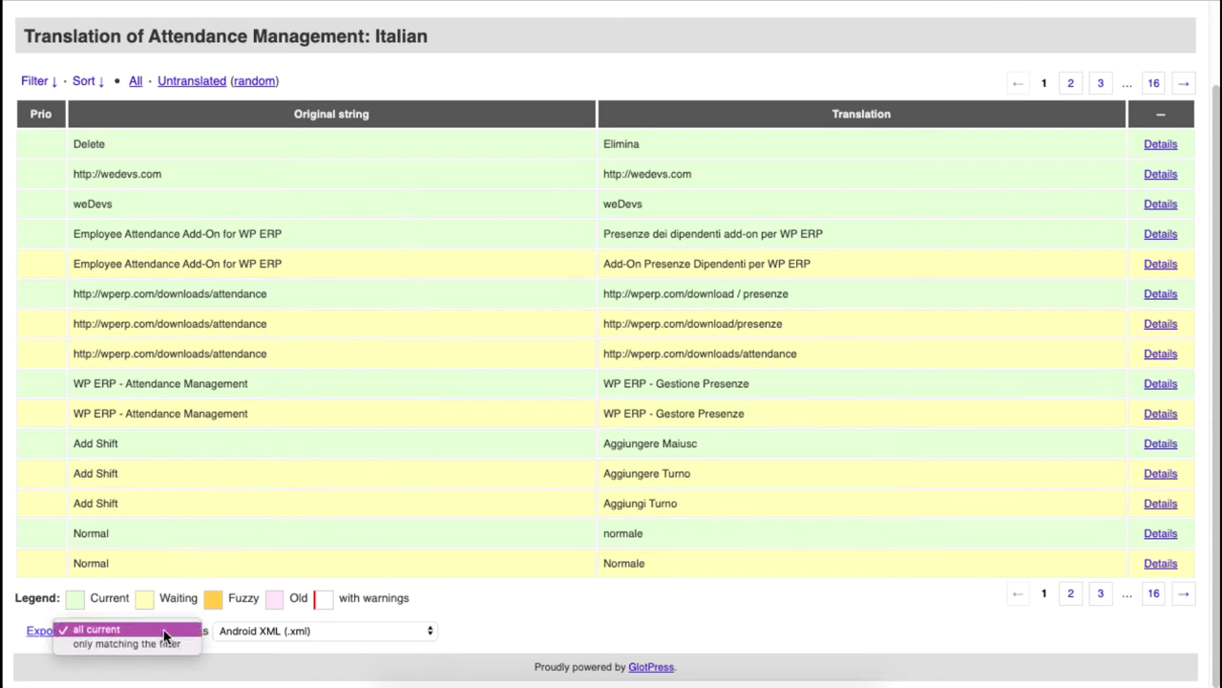
pyautogui.click(163, 643)
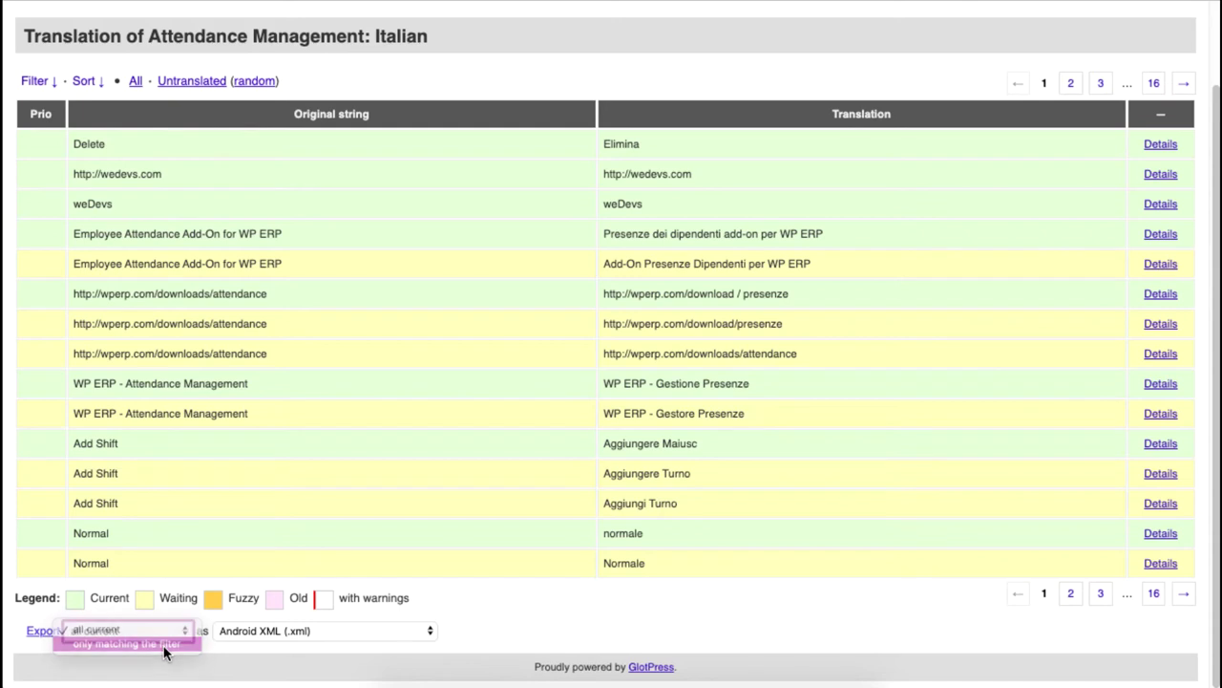
pyautogui.click(272, 632)
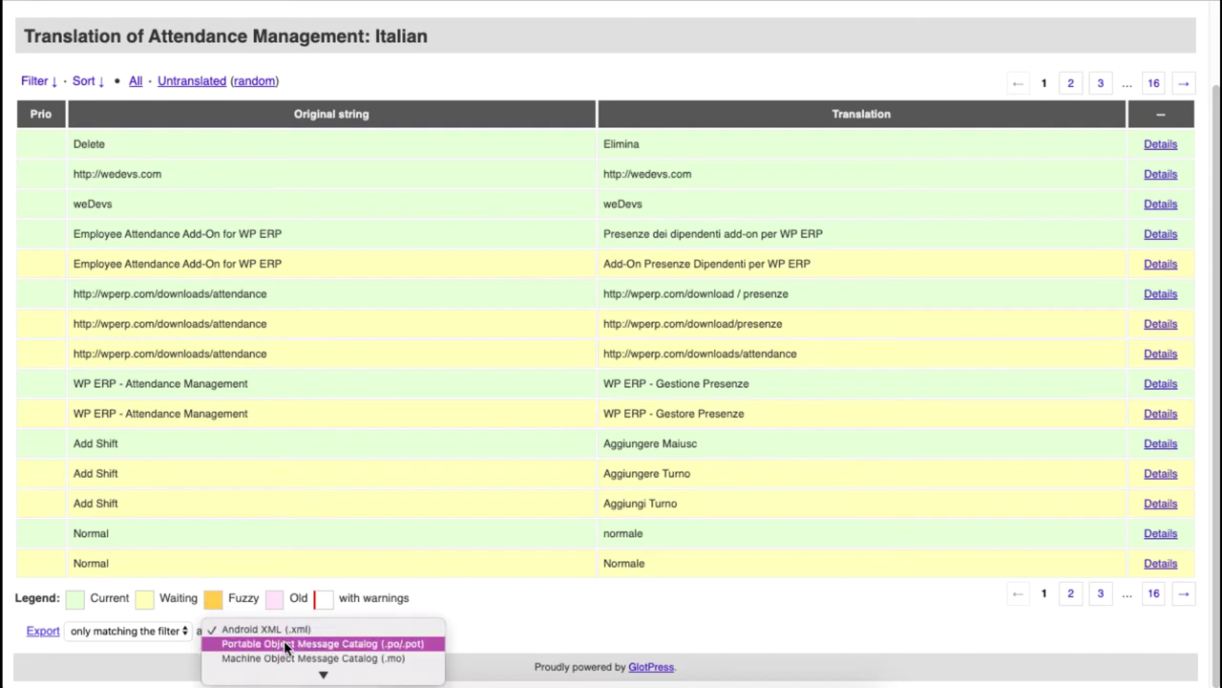
pyautogui.click(285, 644)
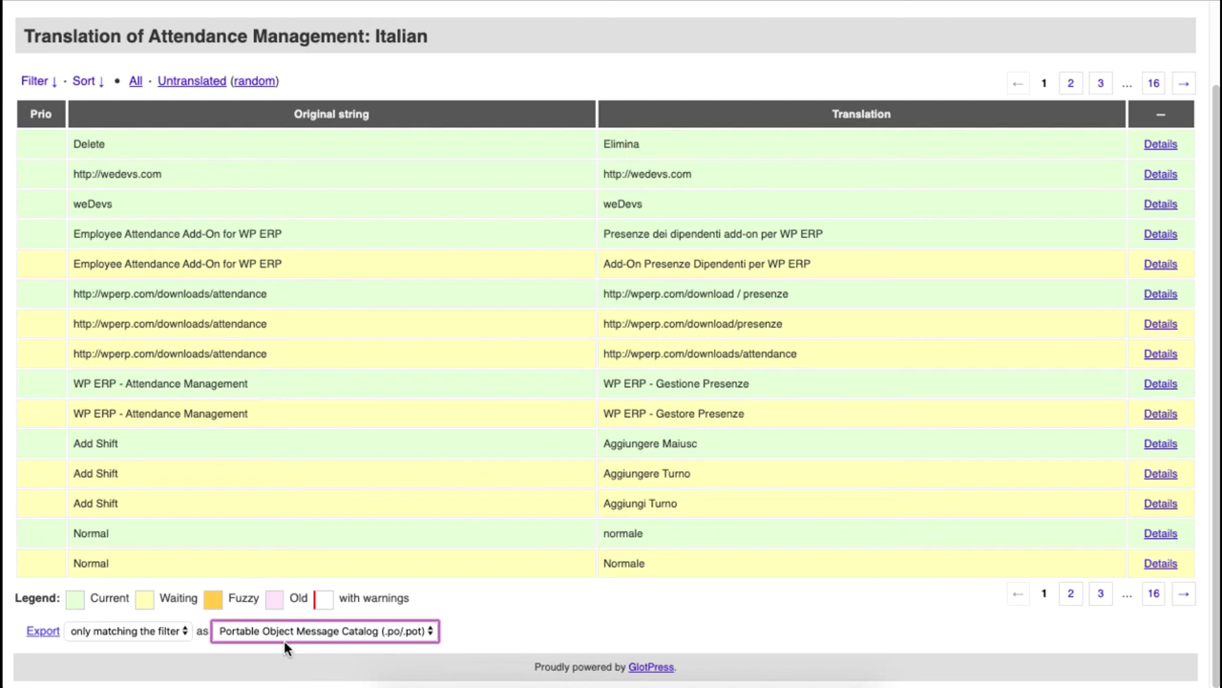
pyautogui.click(49, 638)
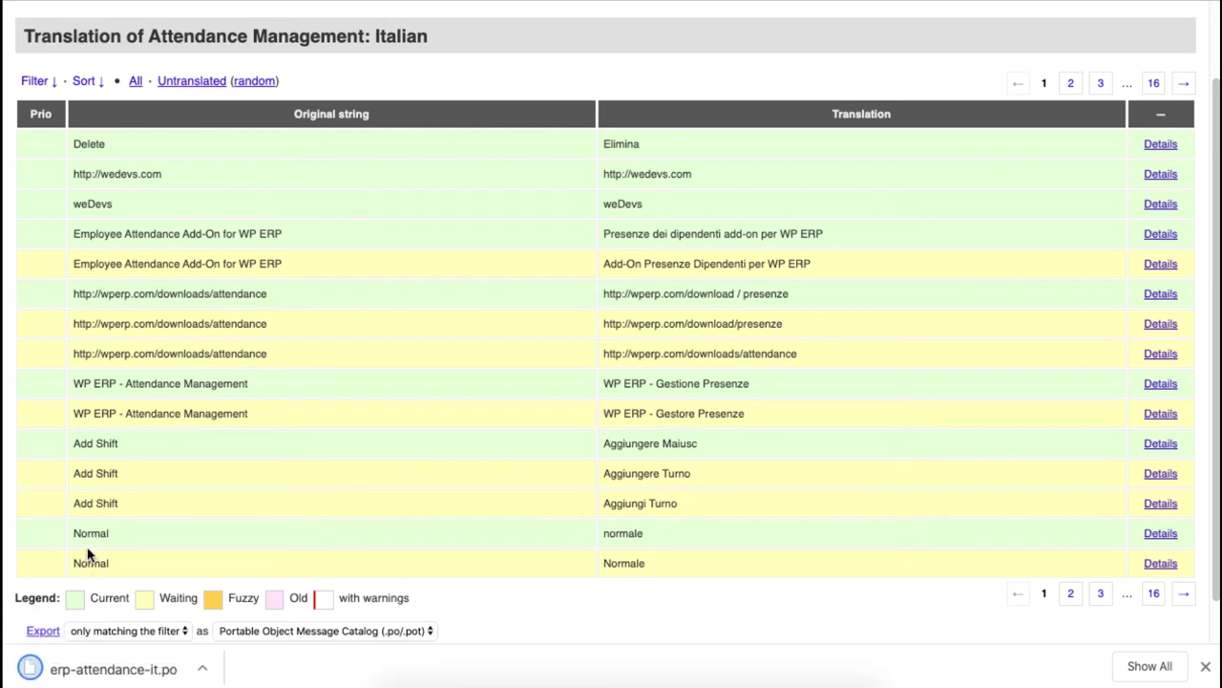
# Export the filtered Italian strings as a Machine Object Message Catalog (.mo) file as well
pyautogui.scroll(-1, 164, 548)
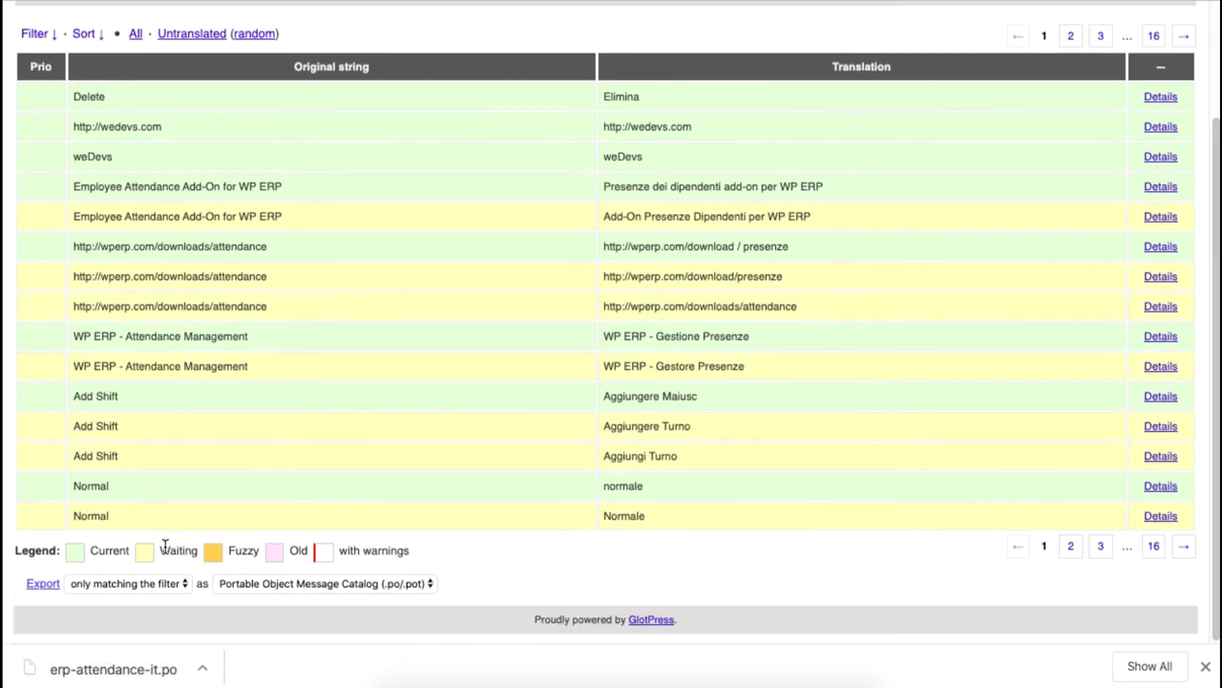
pyautogui.click(230, 583)
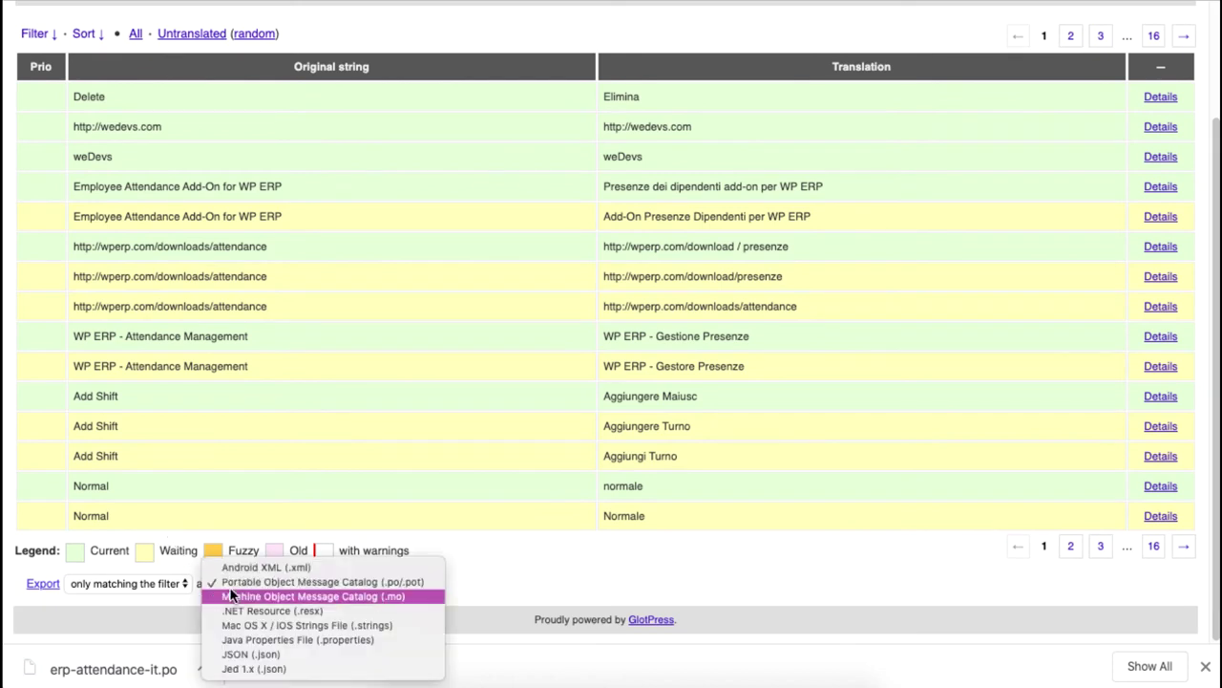
pyautogui.click(376, 593)
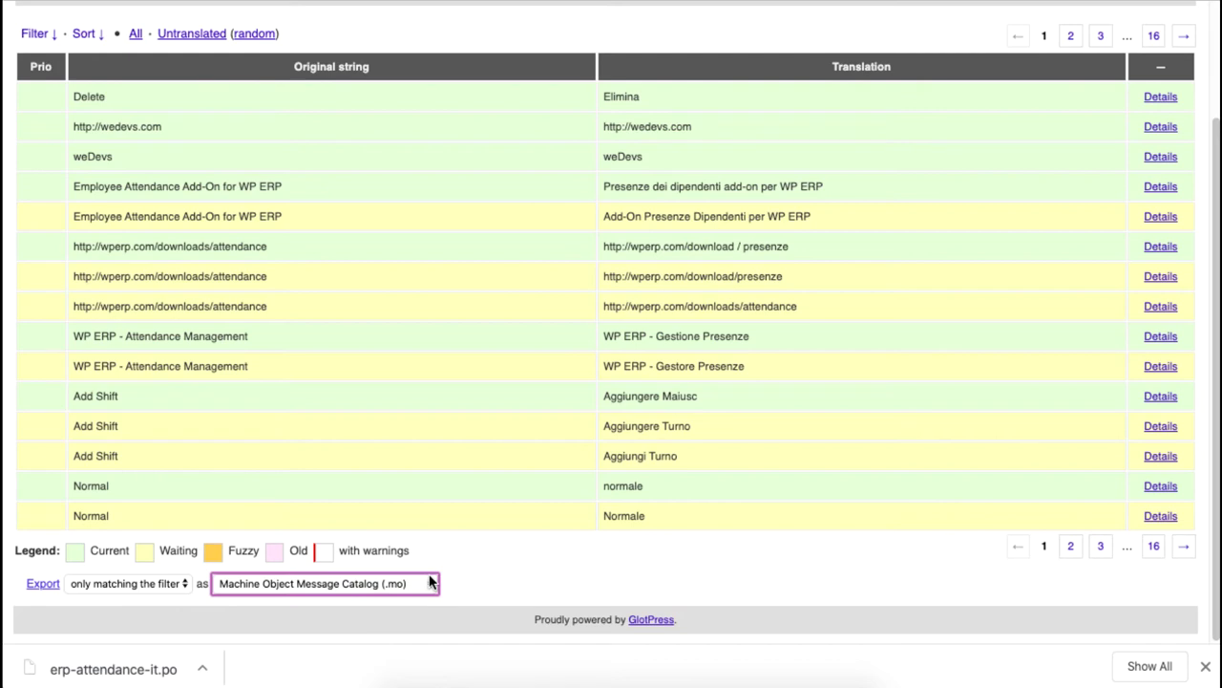
pyautogui.click(43, 585)
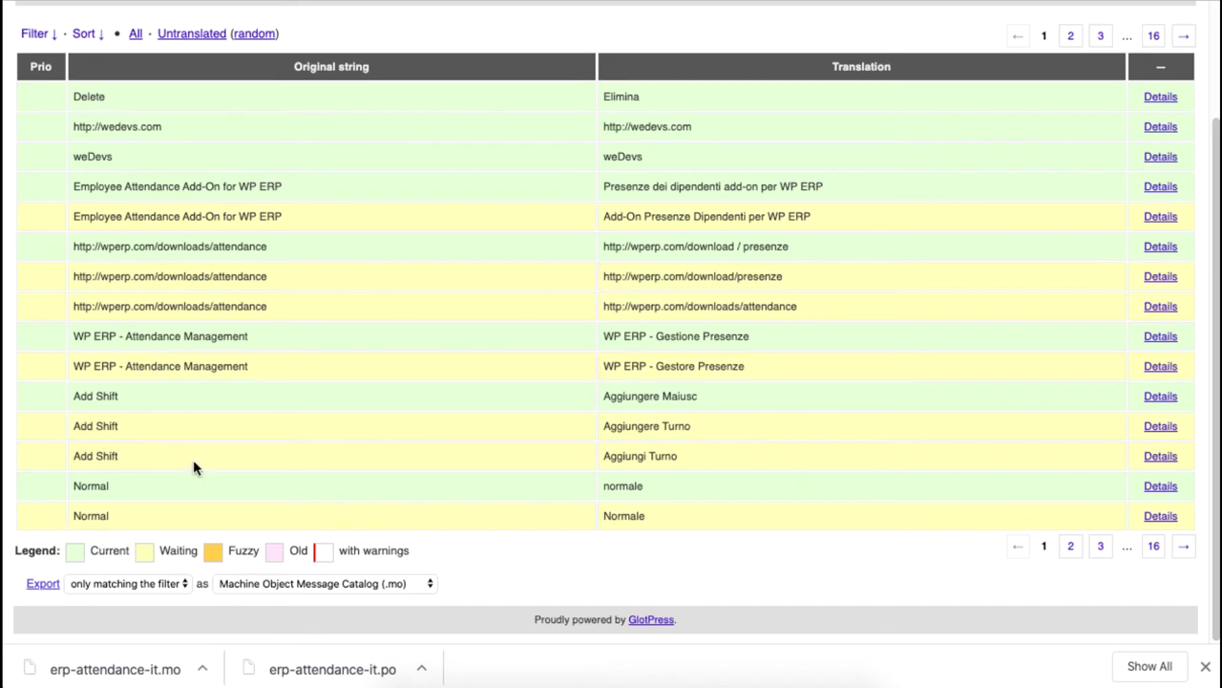
# Show the exported .mo file in Finder and copy both Italian attendance translation files from Downloads
pyautogui.click(203, 669)
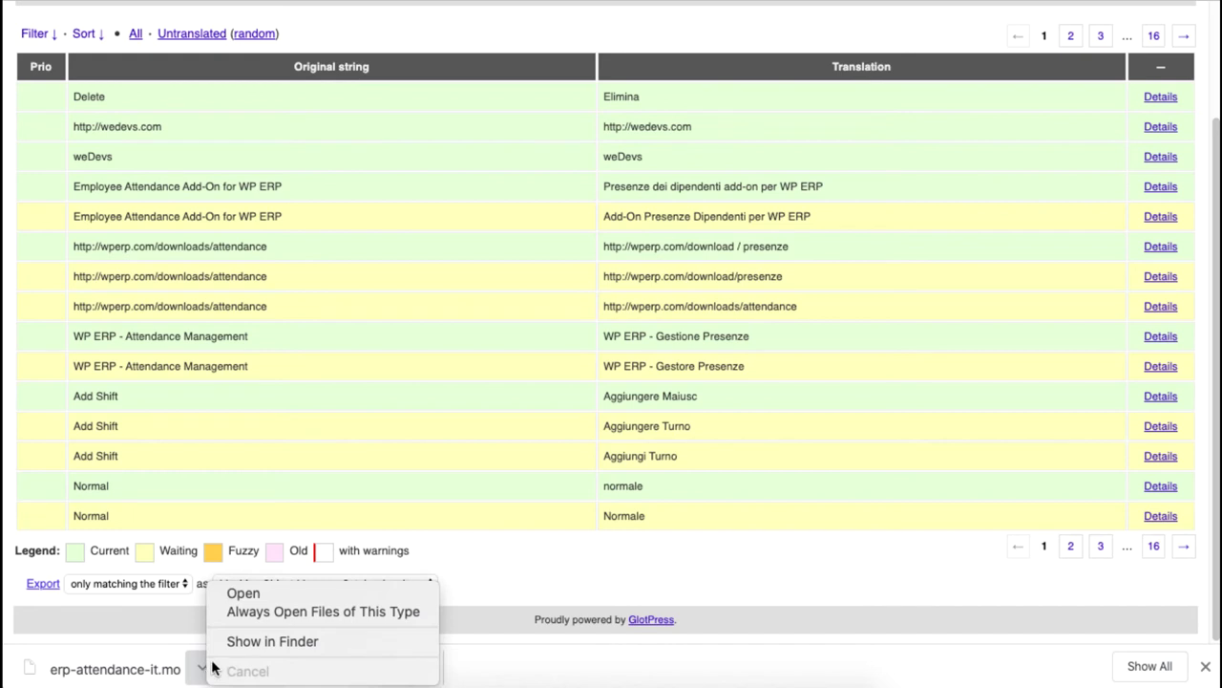
pyautogui.click(272, 641)
pyautogui.moveTo(894, 241); pyautogui.dragTo(670, 203)
pyautogui.rightClick(671, 205)
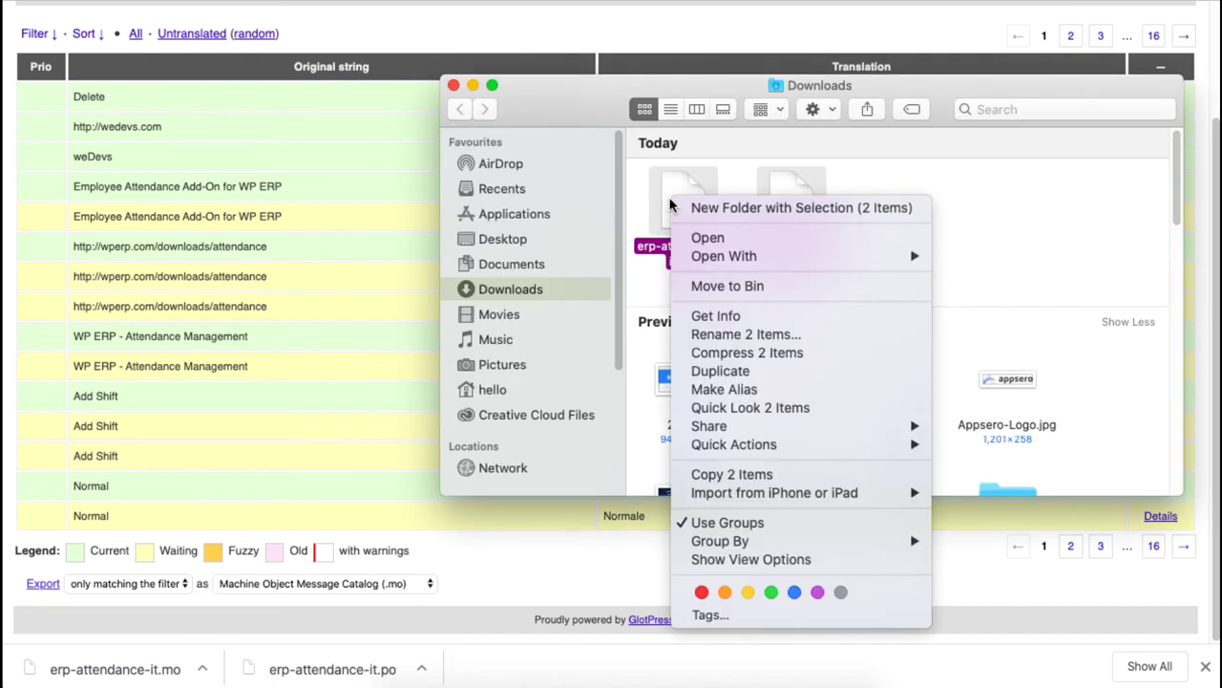
pyautogui.click(783, 474)
# Open the wperppro site's wp-content/plugins folder inside MAMP's htdocs folder in Applications
pyautogui.click(517, 214)
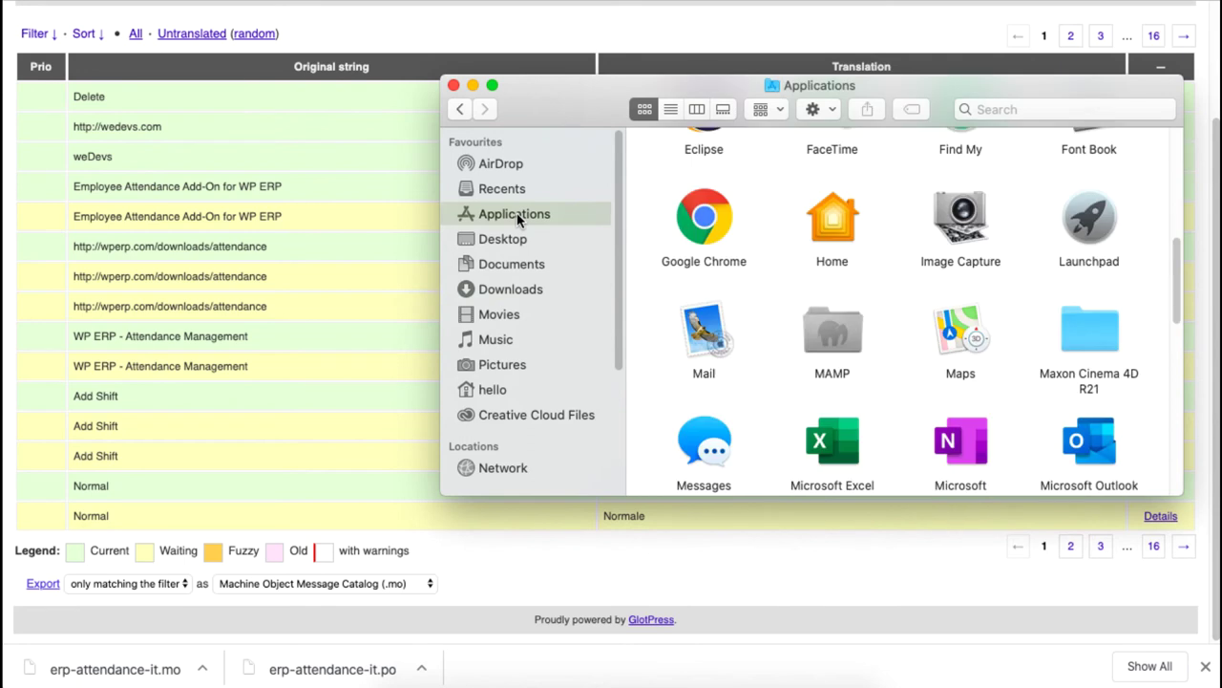
pyautogui.doubleClick(840, 326)
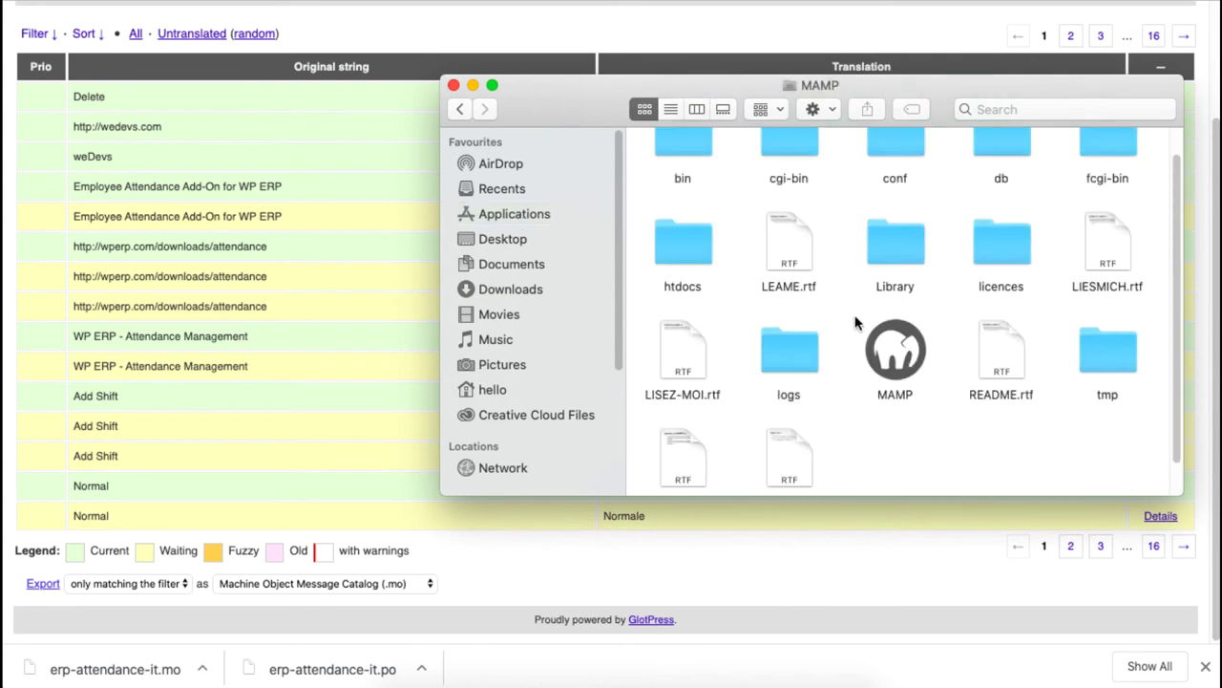
pyautogui.doubleClick(694, 259)
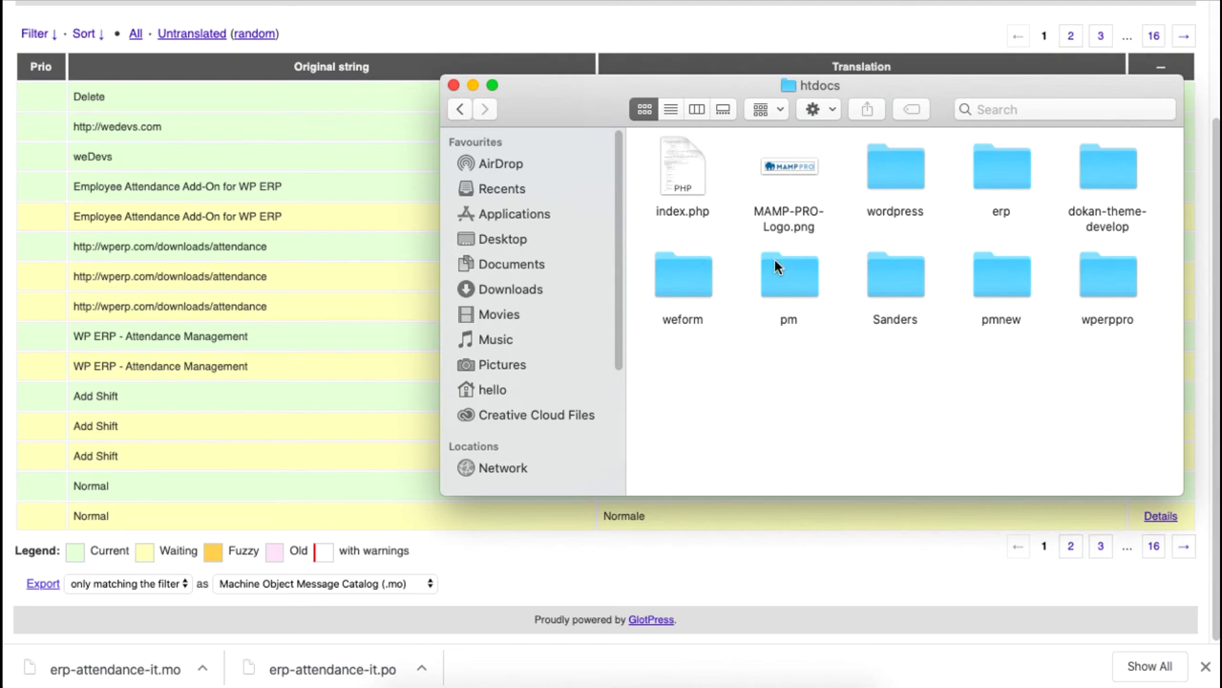
pyautogui.click(1116, 283)
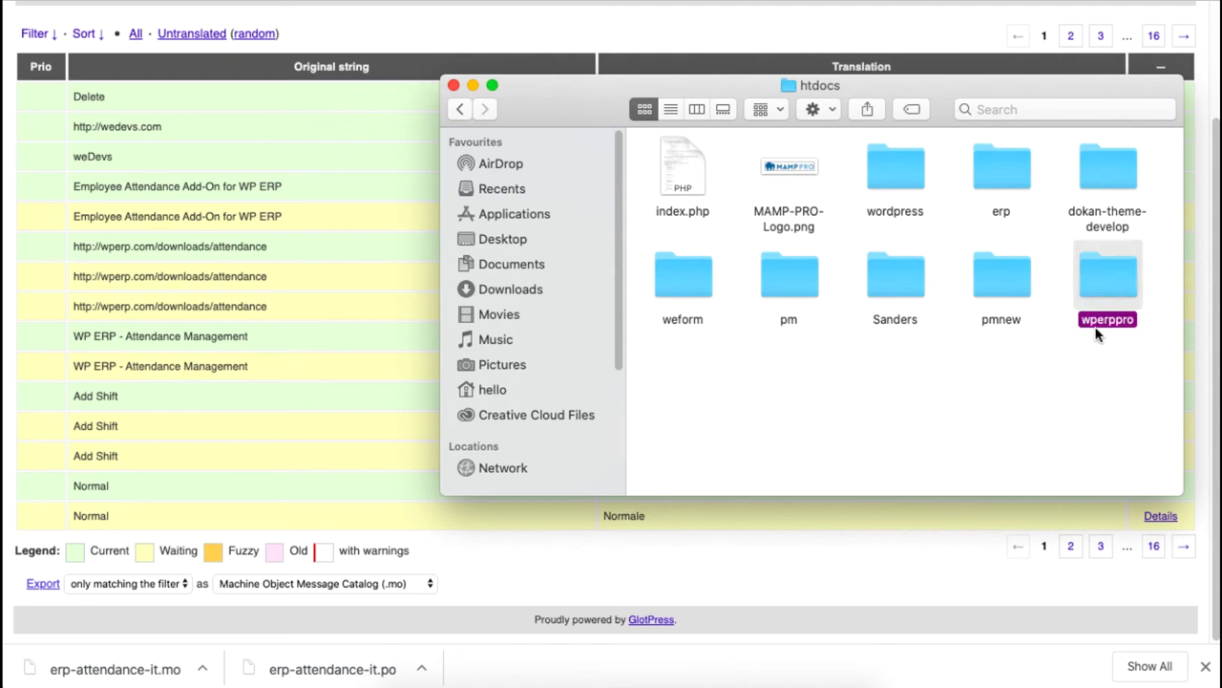
pyautogui.doubleClick(1108, 274)
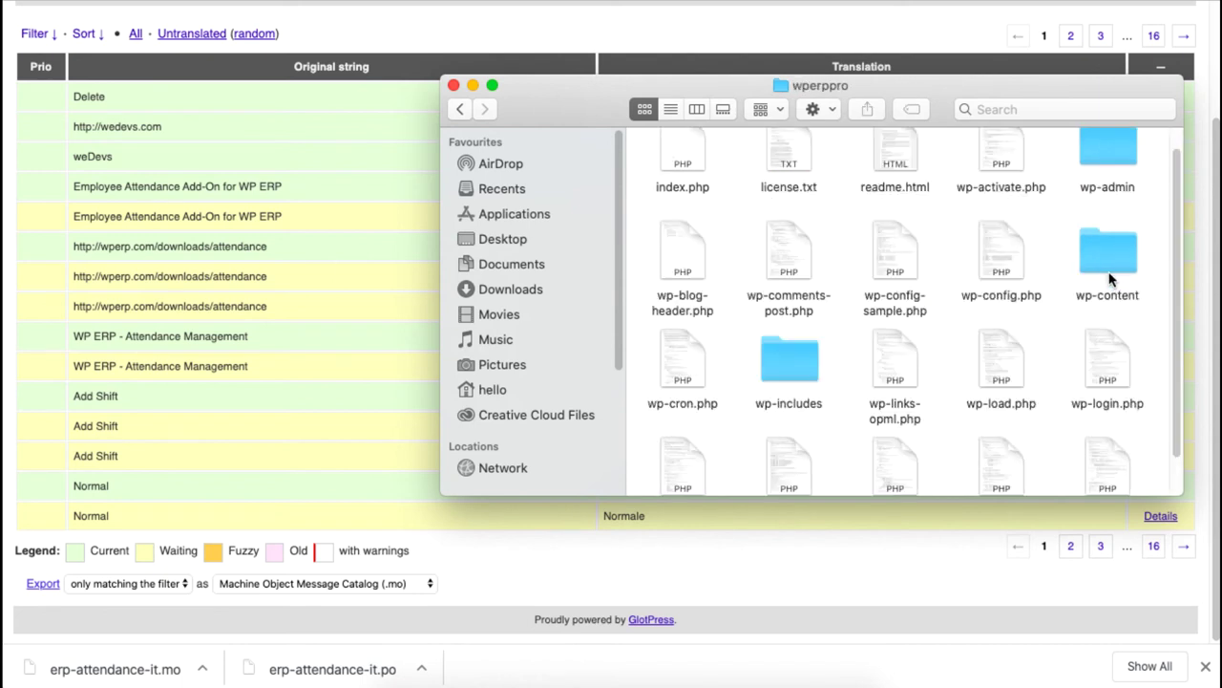
pyautogui.doubleClick(1110, 254)
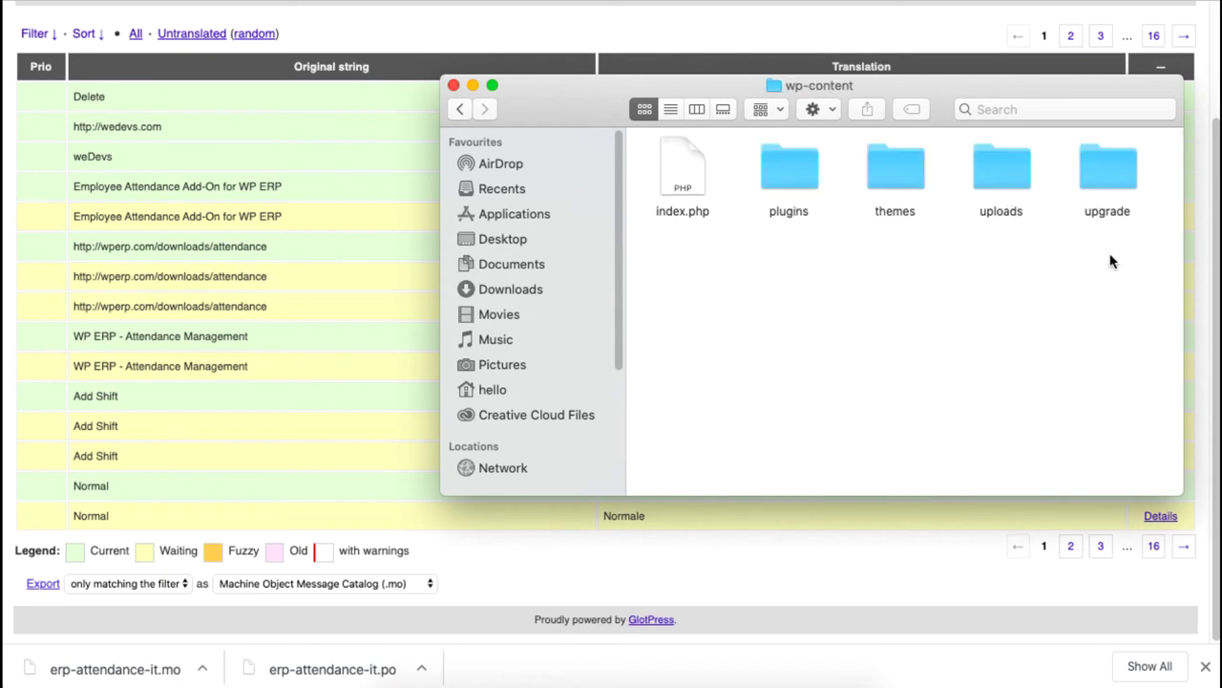
pyautogui.click(793, 170)
pyautogui.doubleClick(794, 170)
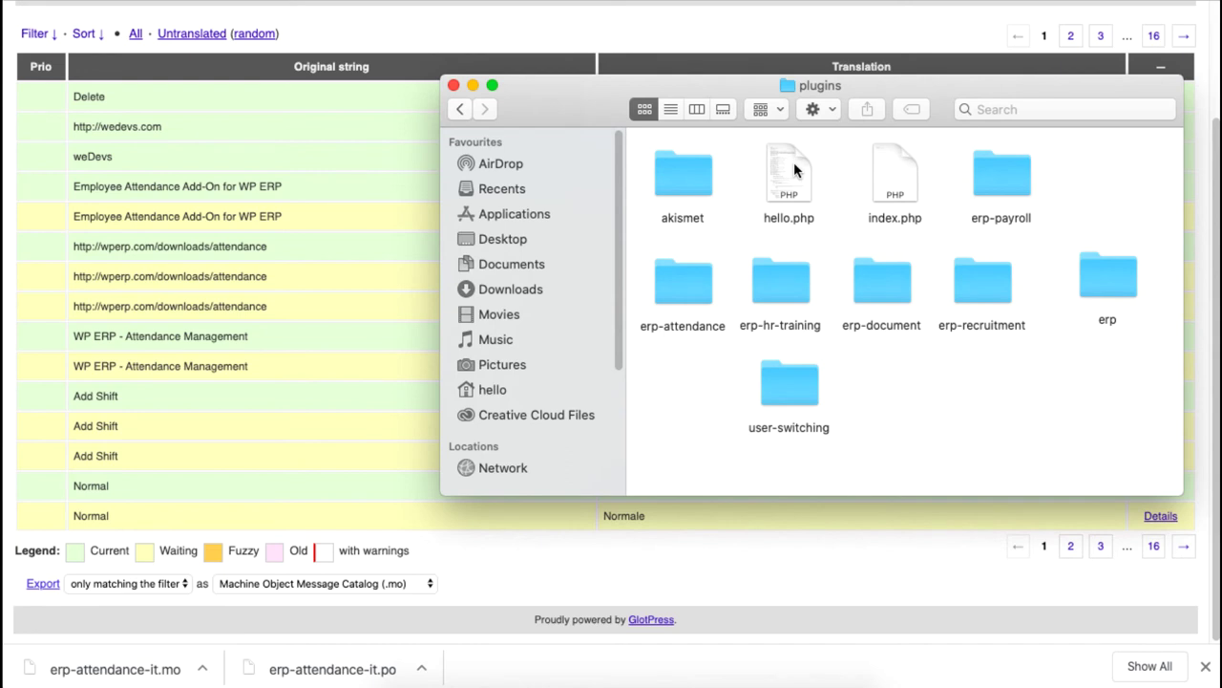
# Paste the two copied Italian translation files into the erp-attendance plugin's languages folder and close the Finder window
pyautogui.click(694, 297)
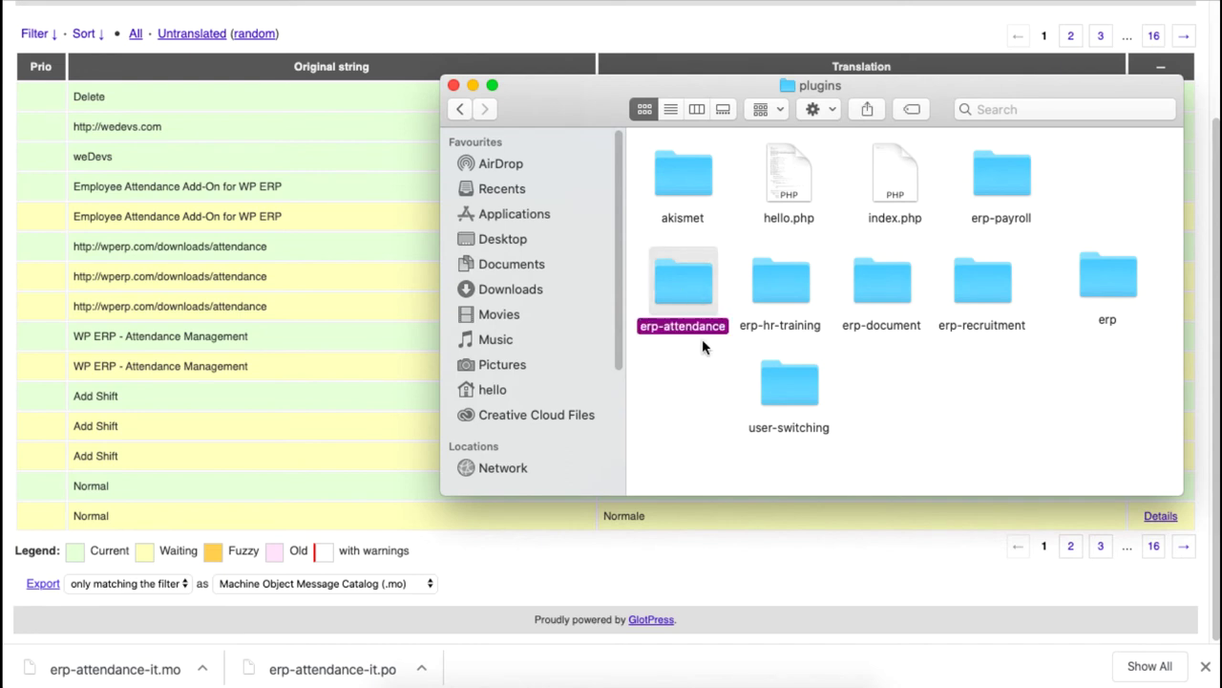
pyautogui.doubleClick(689, 291)
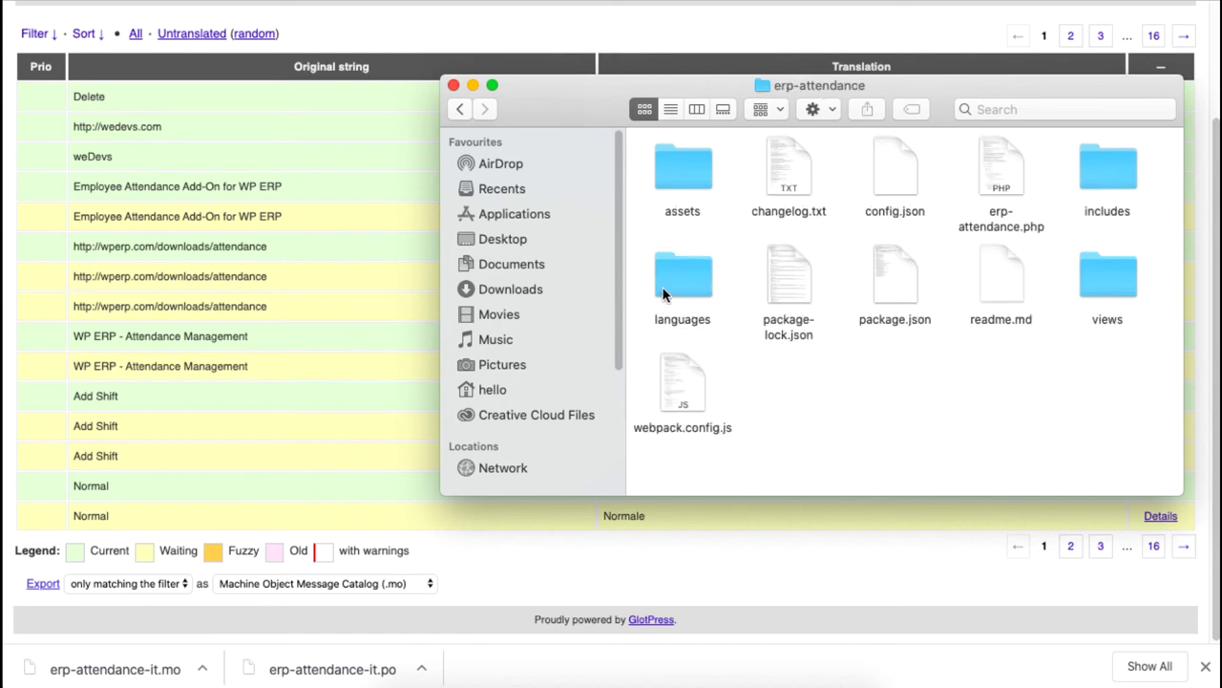
pyautogui.doubleClick(685, 287)
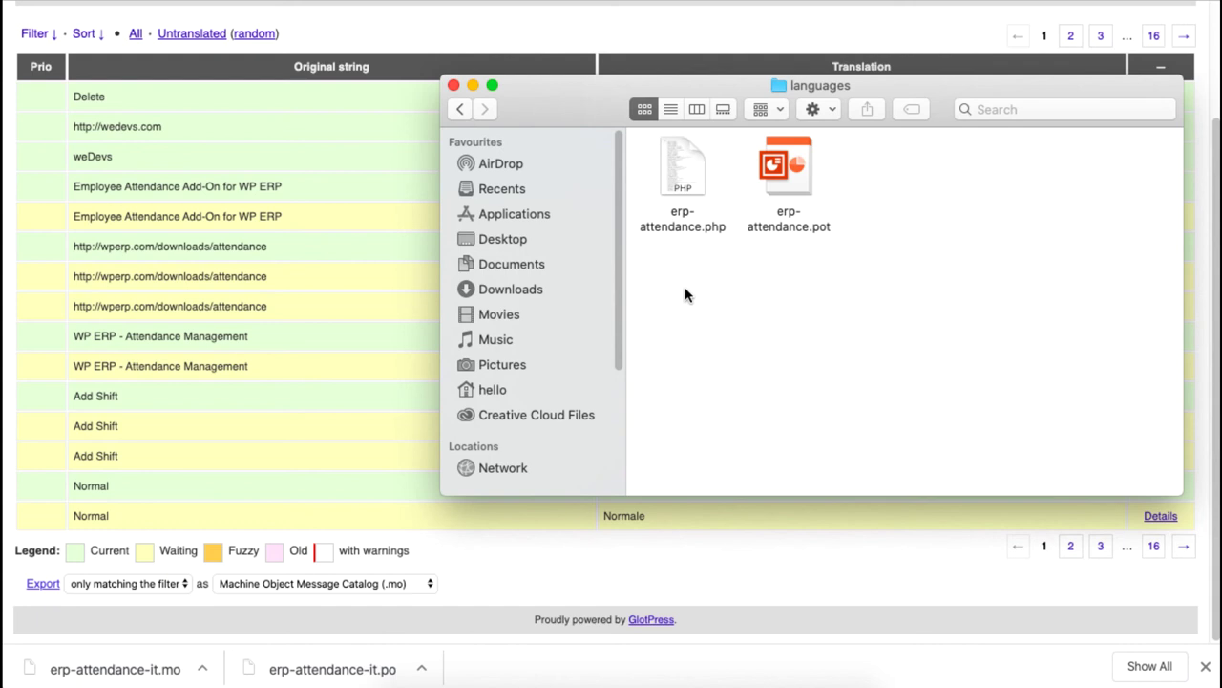
pyautogui.rightClick(906, 213)
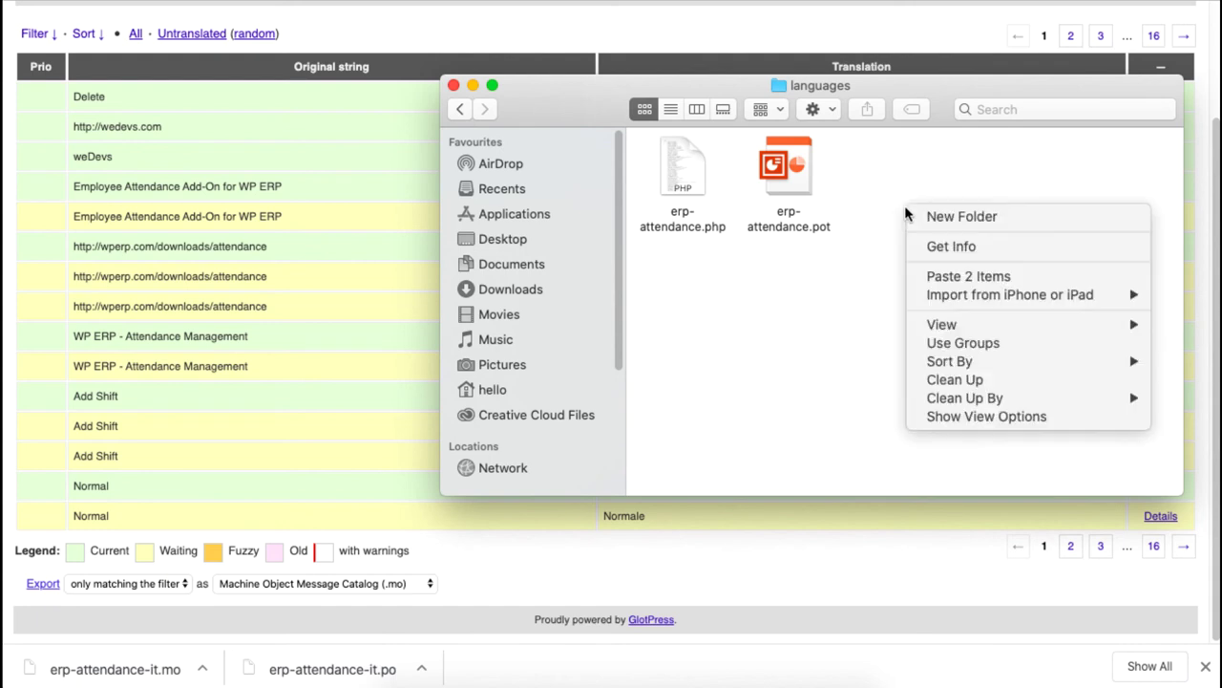
pyautogui.click(942, 276)
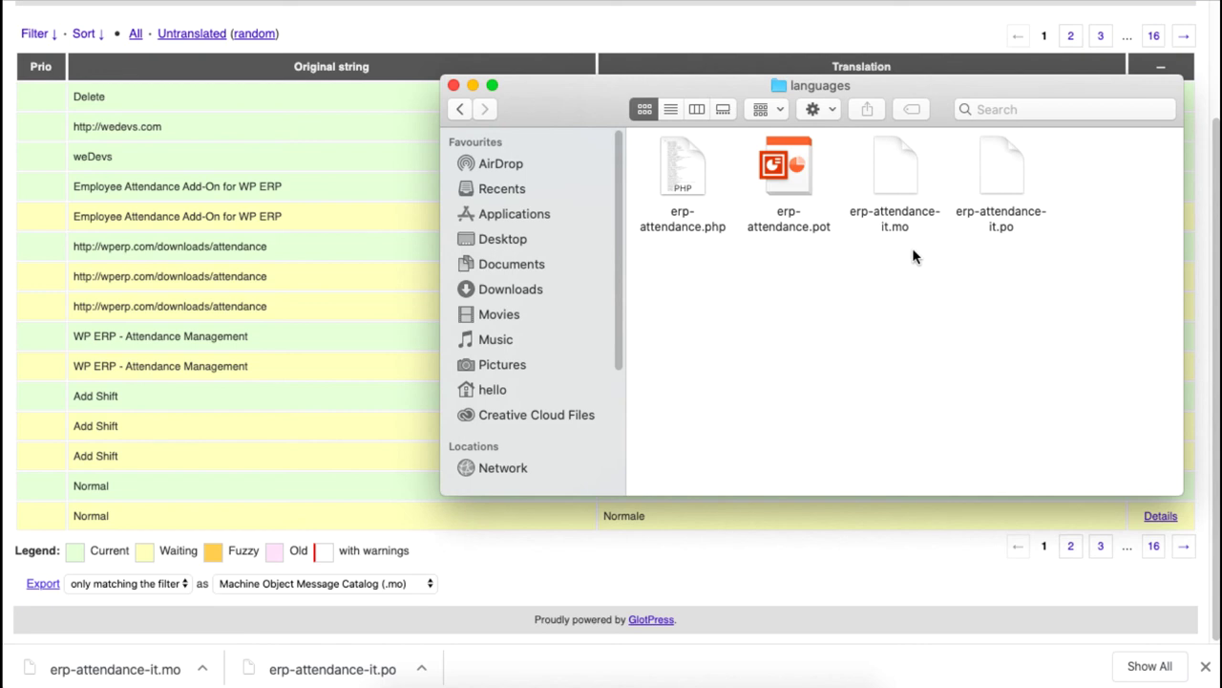
pyautogui.click(457, 85)
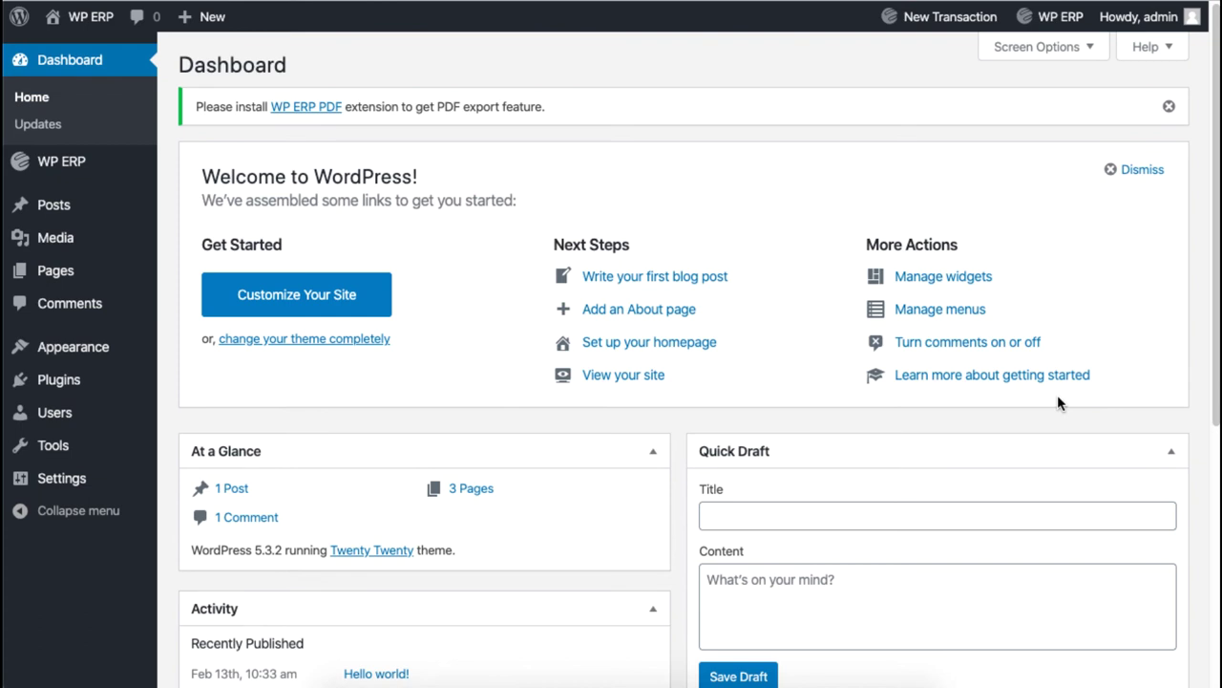
# Set the site language to Italiano in the WordPress general settings and save the changes
pyautogui.click(76, 482)
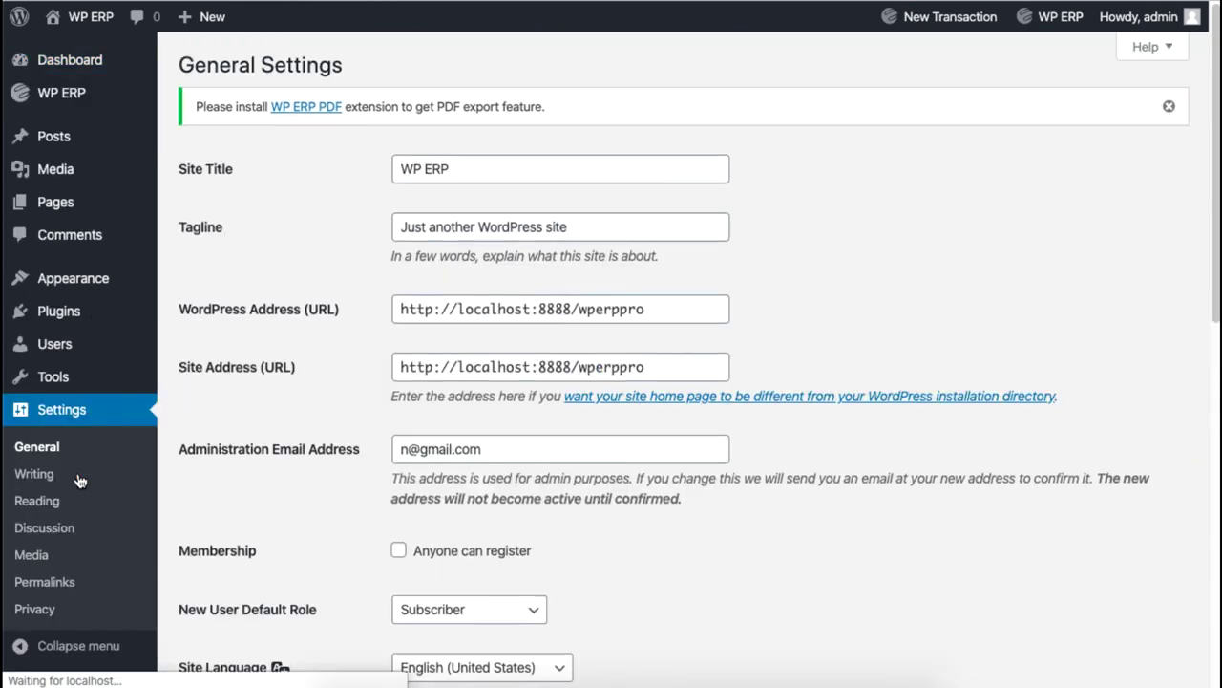
pyautogui.click(36, 448)
pyautogui.scroll(-3, 341, 511)
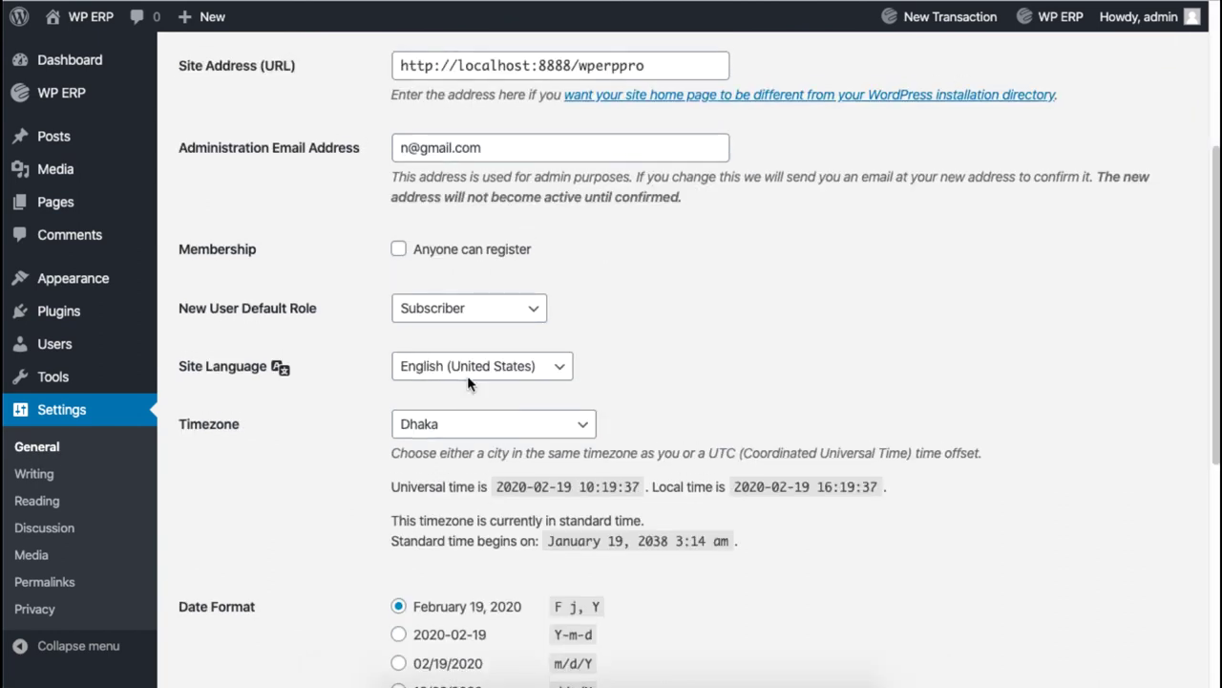
pyautogui.click(467, 372)
pyautogui.scroll(-10, 487, 496)
pyautogui.click(507, 574)
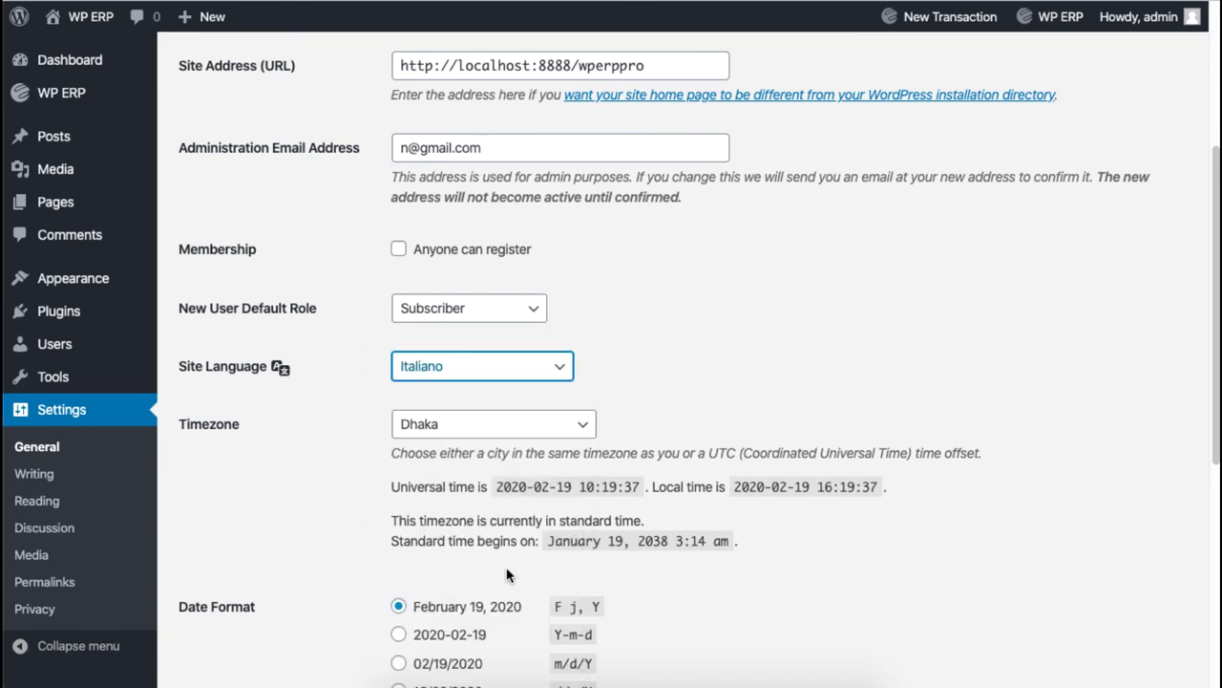
pyautogui.scroll(-5, 507, 574)
pyautogui.click(253, 663)
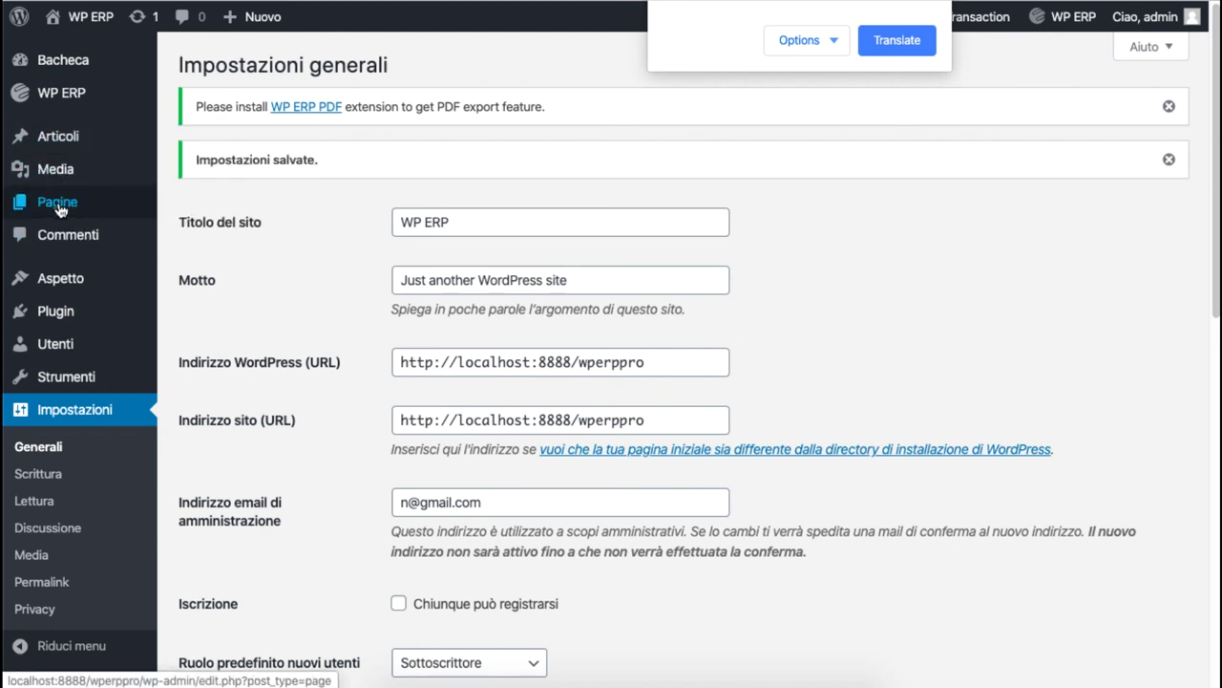
pyautogui.moveTo(83, 344)
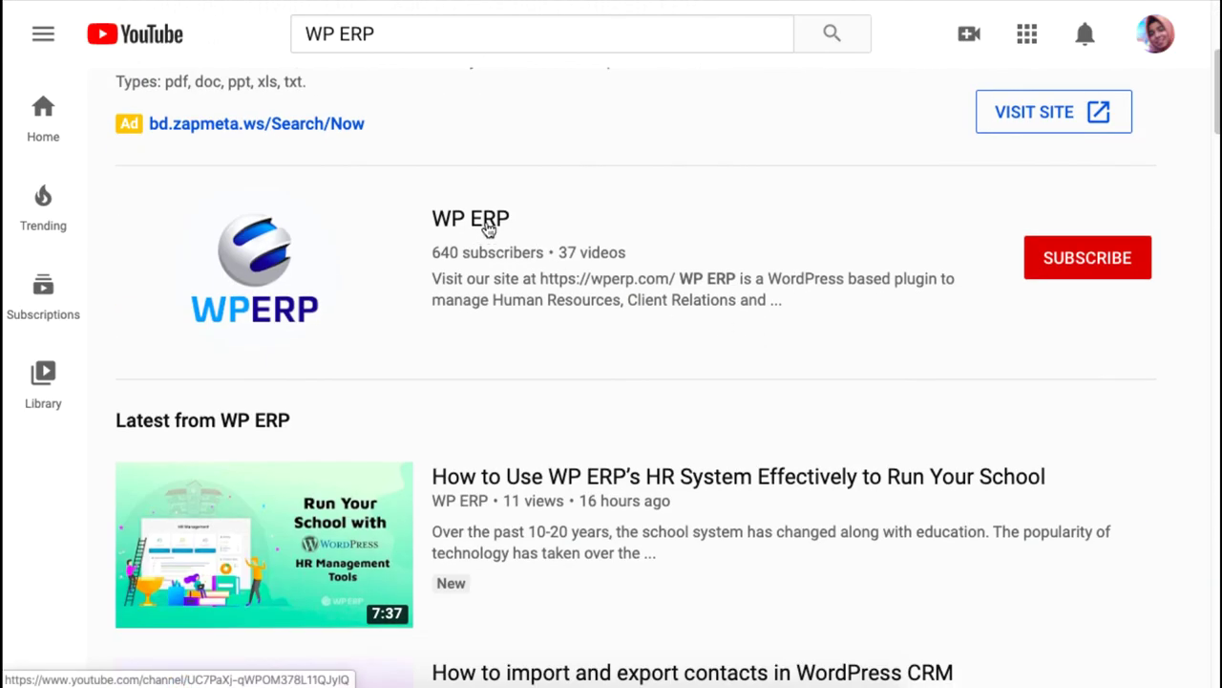
# Open the WP ERP channel from the YouTube search results and look over its page
pyautogui.click(488, 228)
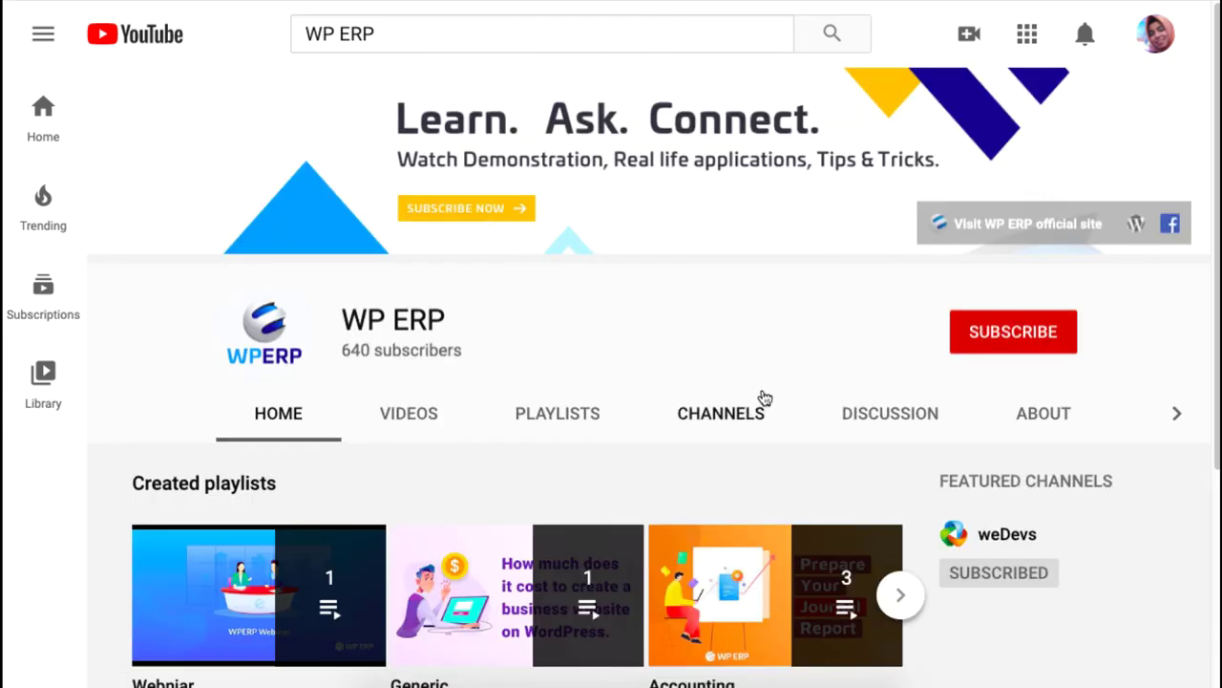
pyautogui.scroll(-2, 916, 322)
pyautogui.click(998, 184)
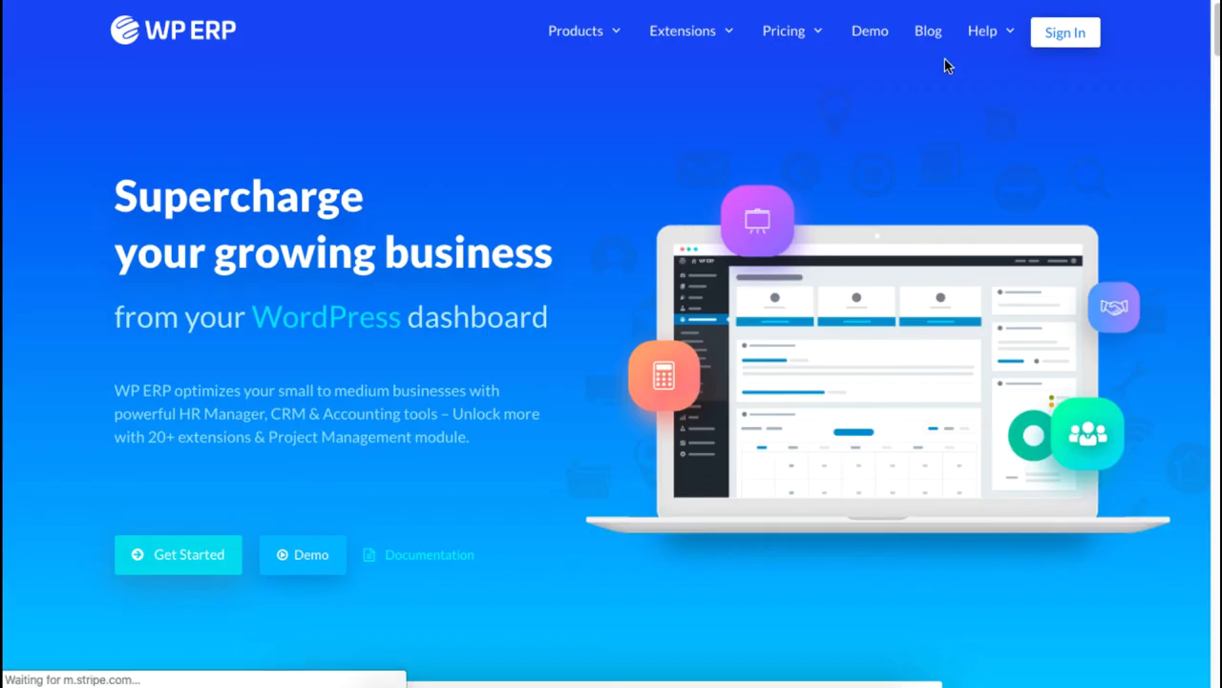
# Open the Contact page of the WP ERP website and look over the contact form
pyautogui.moveTo(998, 36)
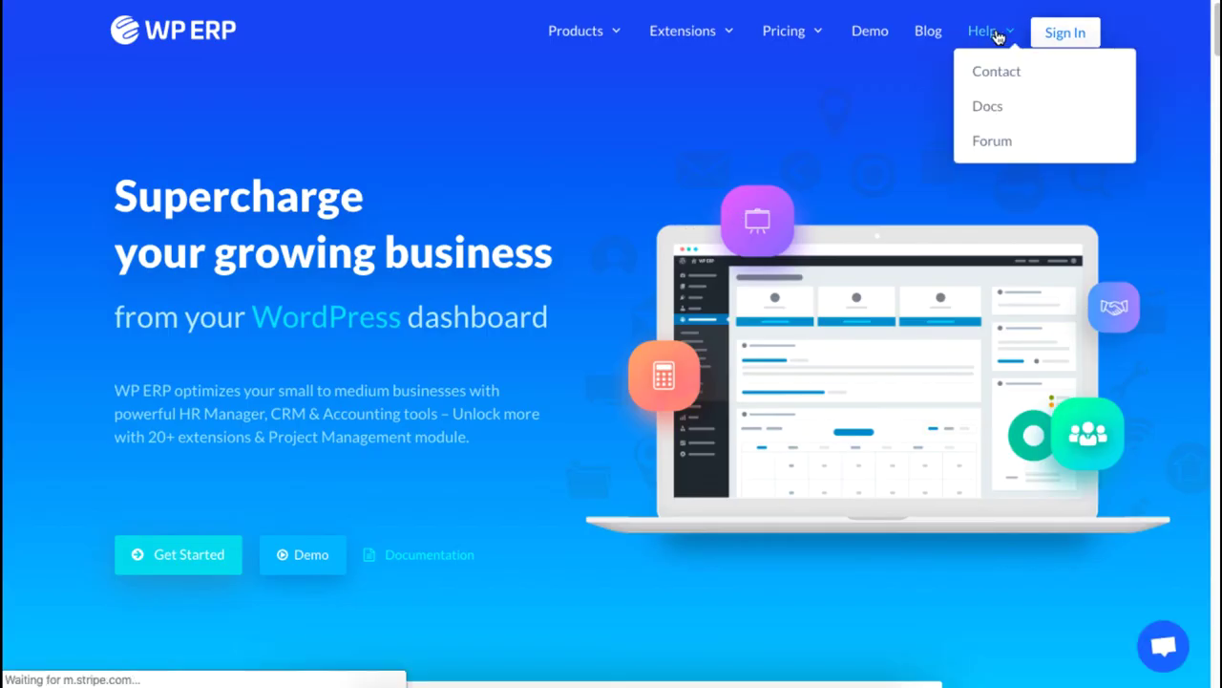
pyautogui.click(1008, 86)
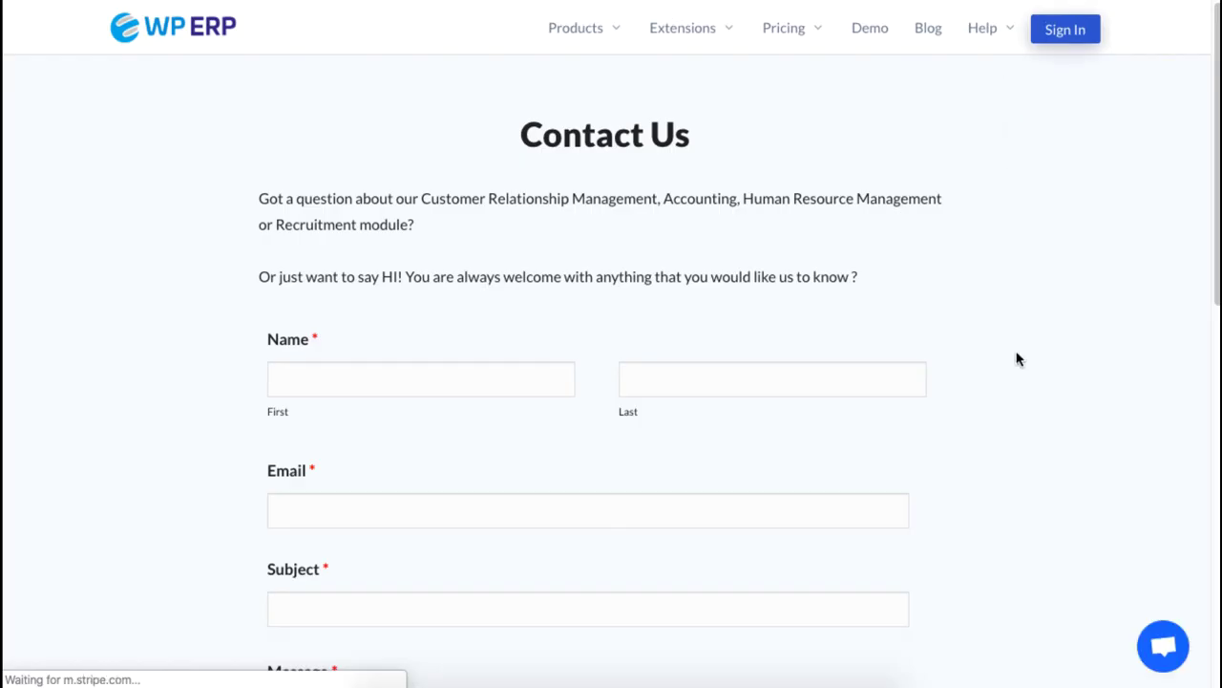
pyautogui.scroll(-1, 1018, 357)
pyautogui.scroll(-1, 1018, 358)
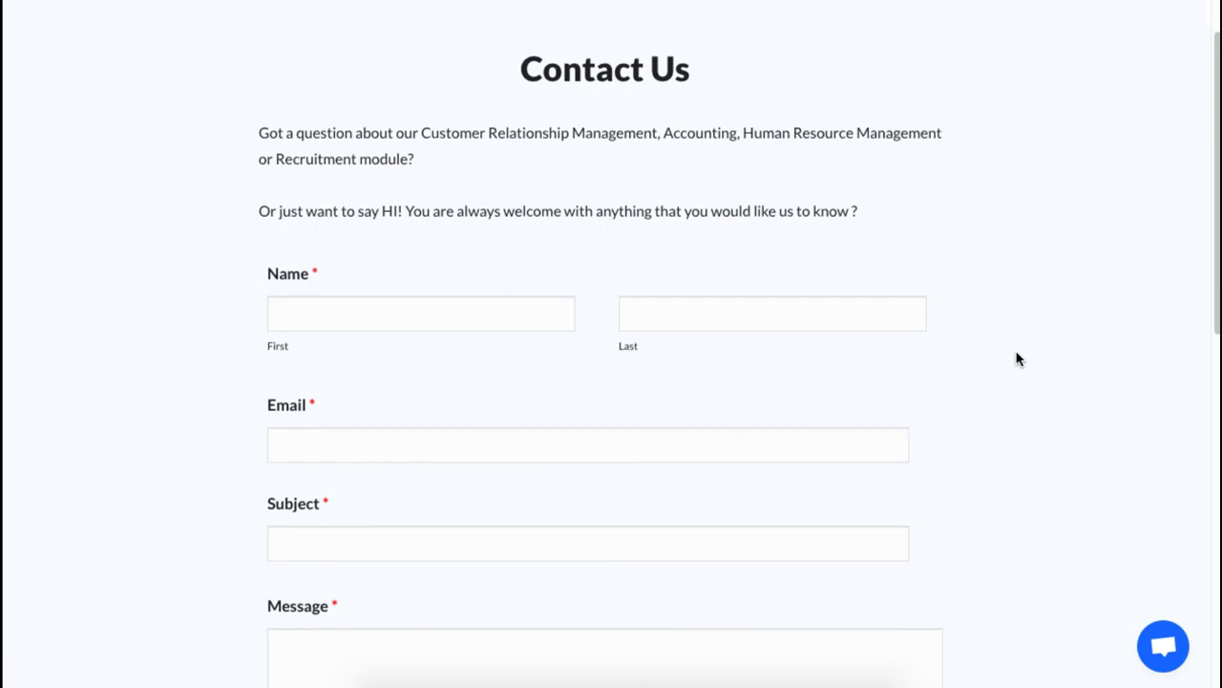